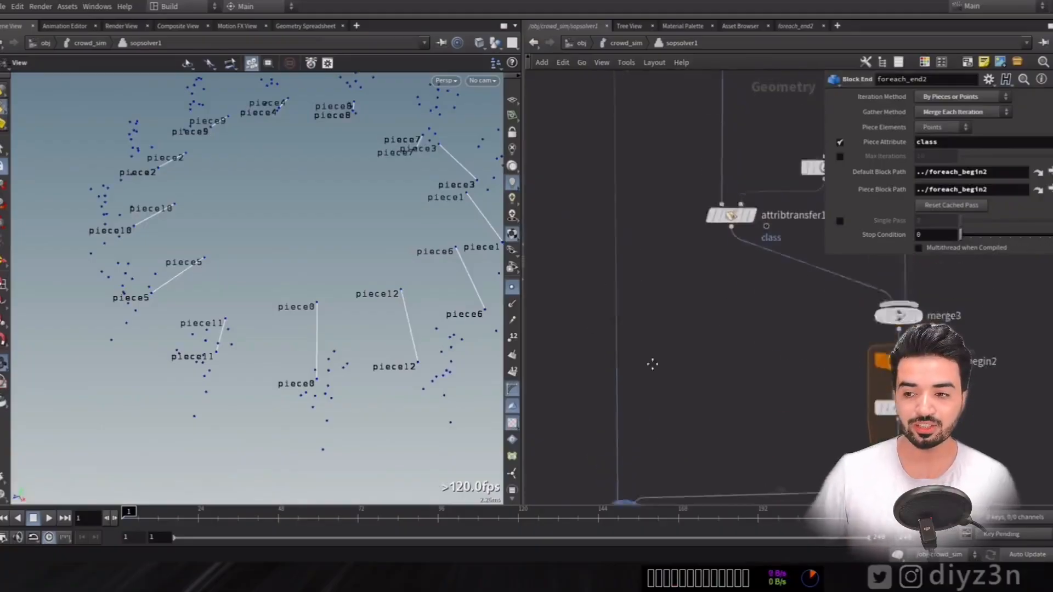
{"action": "middle_click_drag", "start_coordinate": [709, 202], "coordinate": [707, 235]}
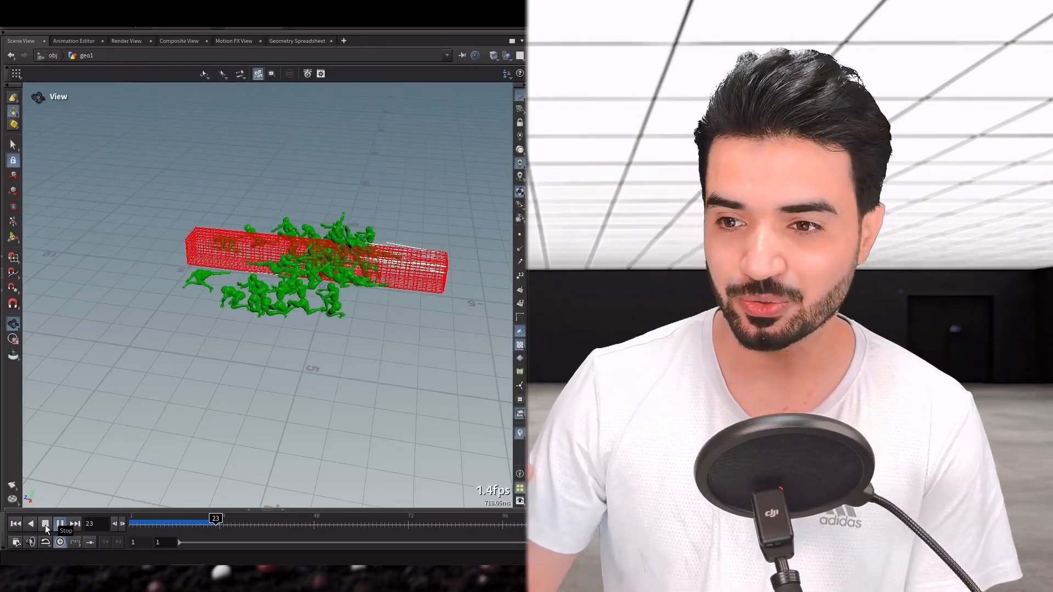
Play the crowd simulation and scrub through its frames to examine how the agents react to the swinging hammer
{"action": "left_click", "coordinate": [45, 524]}
{"action": "middle_click_drag", "start_coordinate": [400, 256], "coordinate": [231, 216]}
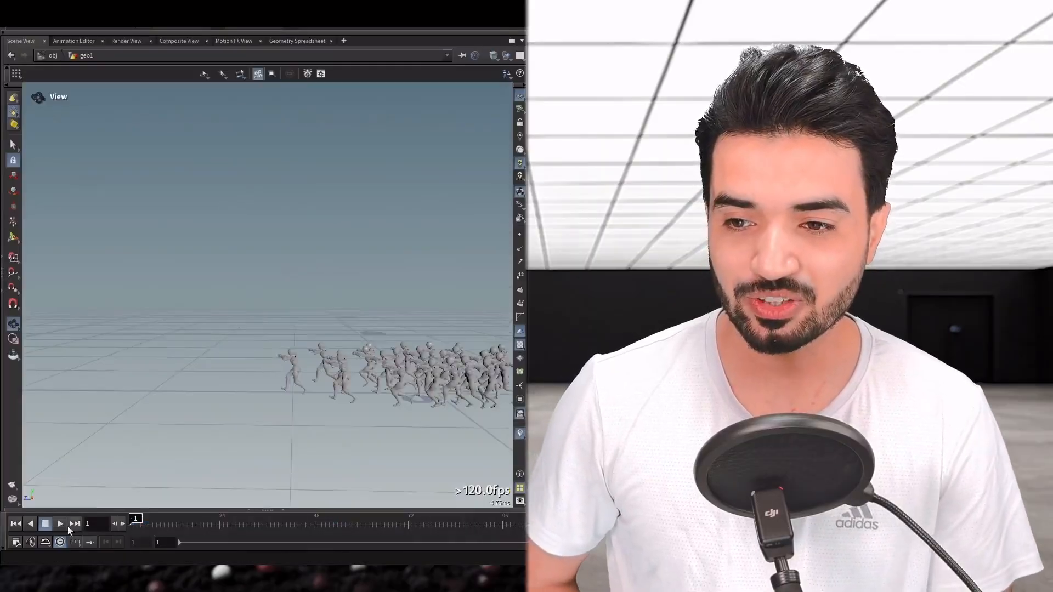
{"action": "left_click", "coordinate": [60, 523]}
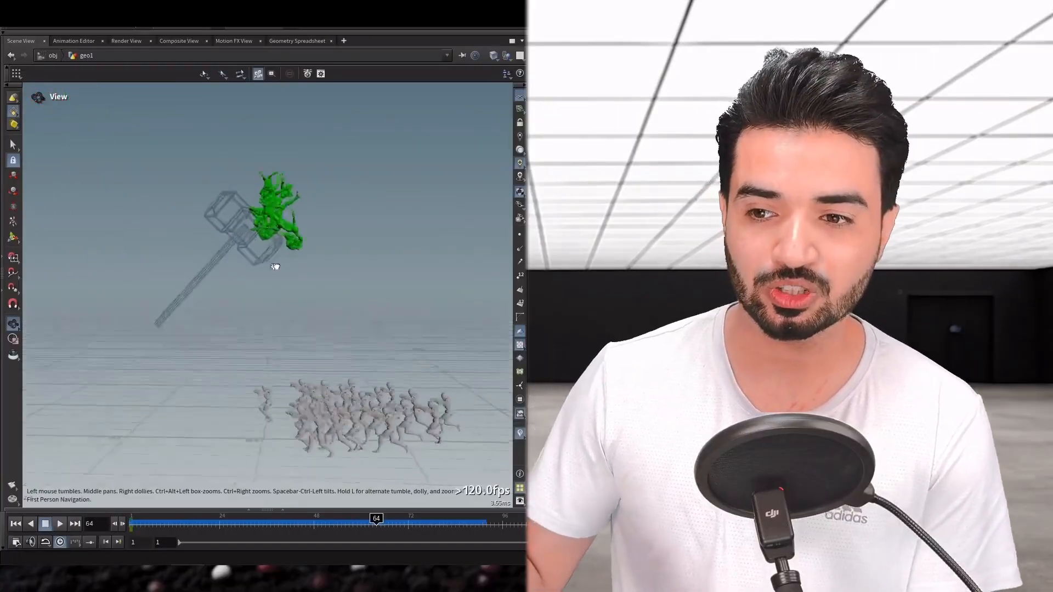
{"action": "left_click_drag", "start_coordinate": [274, 267], "coordinate": [261, 415]}
{"action": "left_click_drag", "start_coordinate": [222, 527], "coordinate": [435, 525]}
{"action": "scroll", "coordinate": [263, 153], "scroll_direction": "down", "scroll_amount": 2}
{"action": "middle_click_drag", "start_coordinate": [220, 178], "coordinate": [226, 230]}
{"action": "left_click_drag", "start_coordinate": [436, 524], "coordinate": [395, 524]}
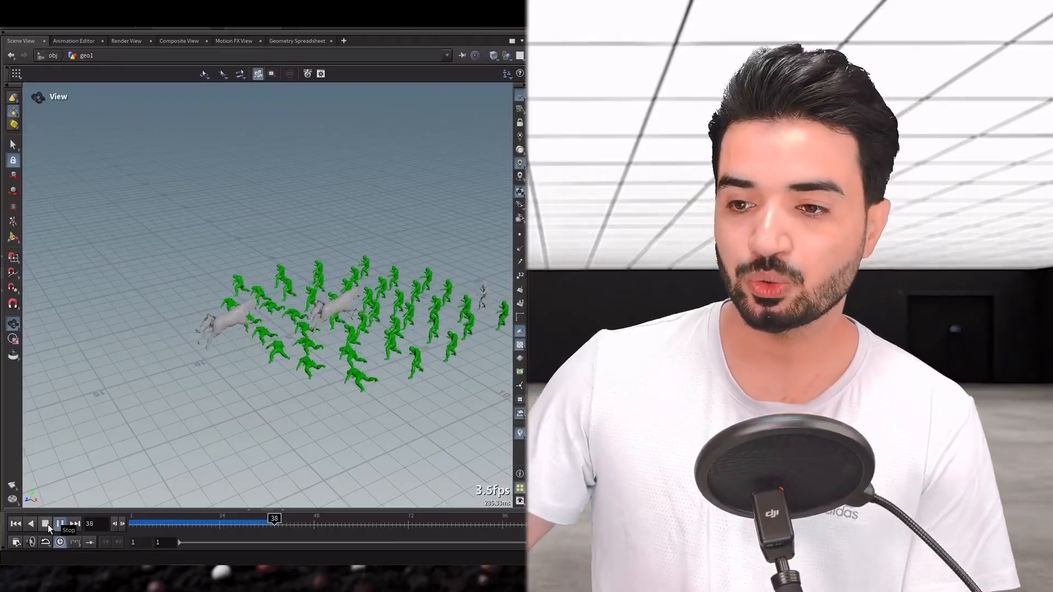
Review the animal and spiral crowd simulations, rewinding to the first frame and stopping the playback
{"action": "left_click", "coordinate": [48, 524]}
{"action": "left_click", "coordinate": [16, 524]}
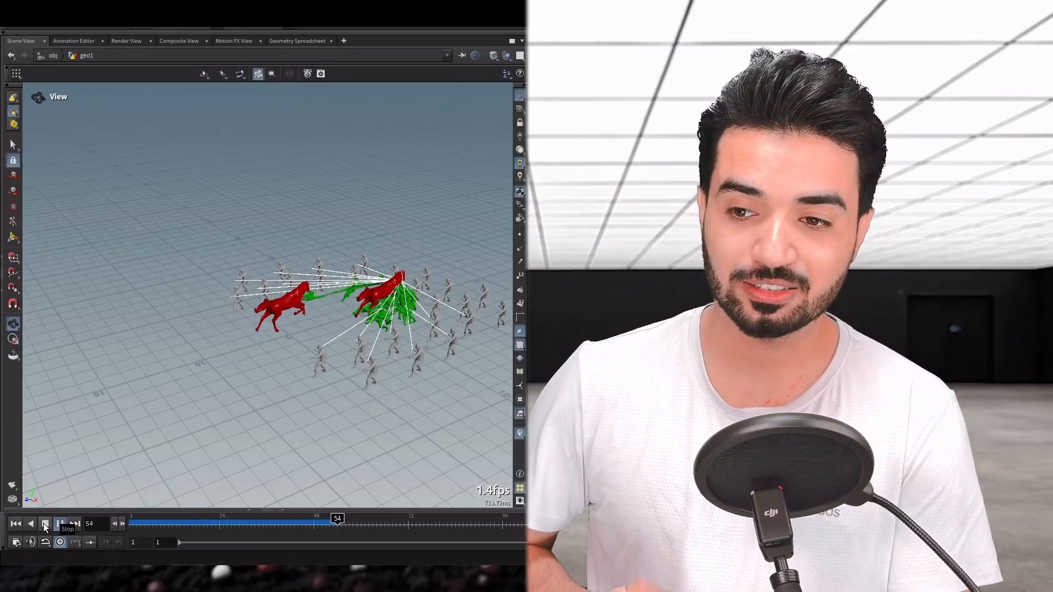
{"action": "left_click", "coordinate": [17, 542]}
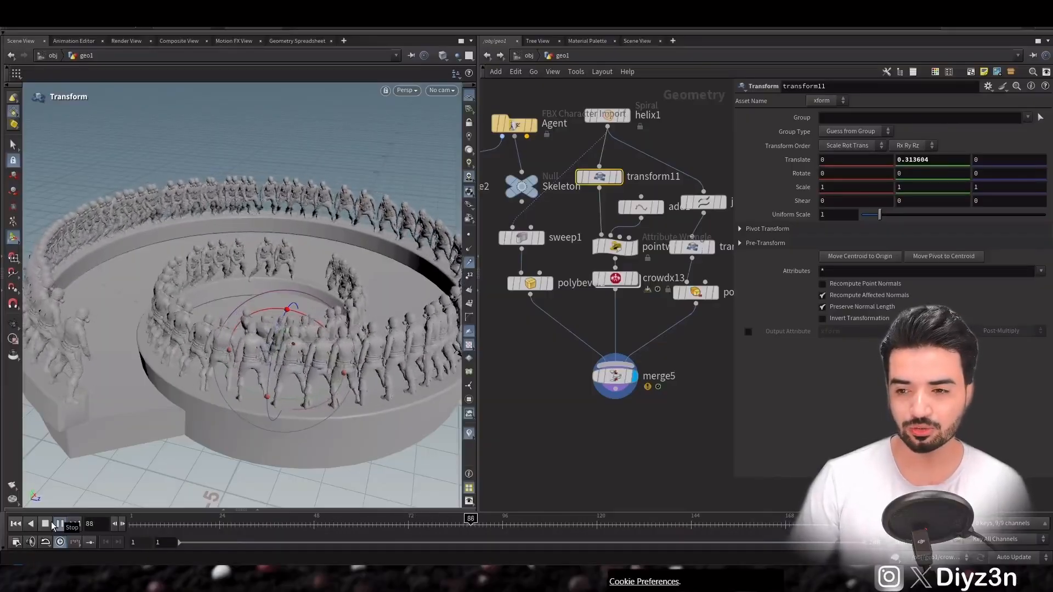
{"action": "key", "text": "Escape"}
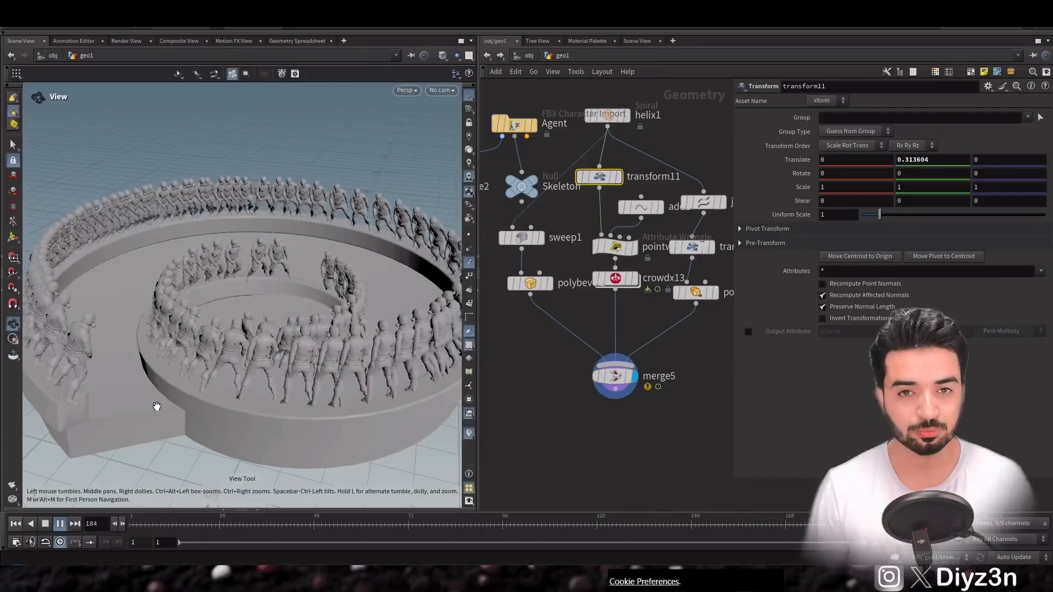
{"action": "left_click", "coordinate": [44, 526]}
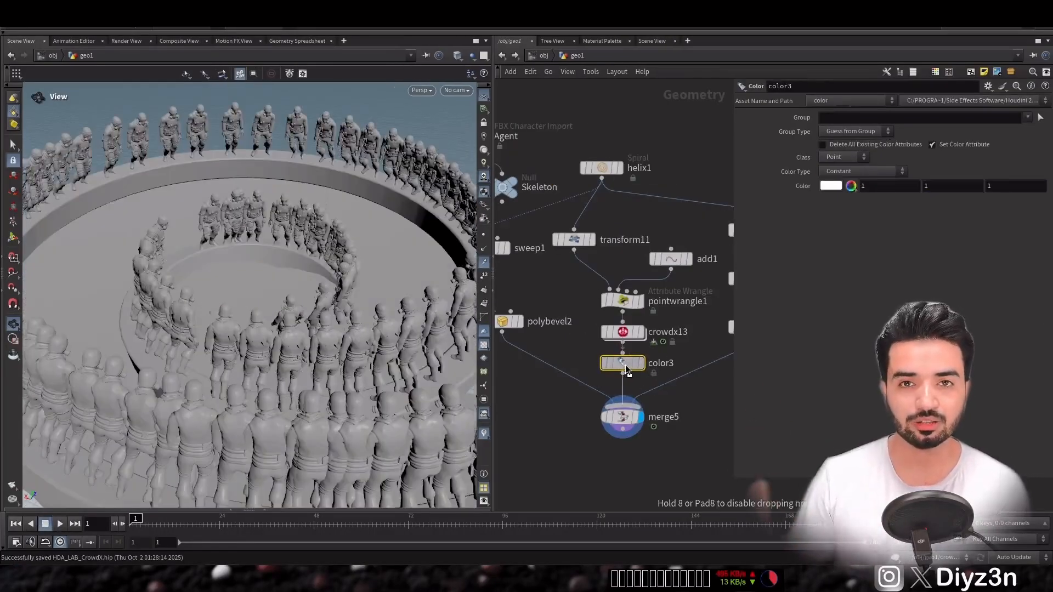
Insert the Color node between crowdx13 and merge5 and set its constant color to red
{"action": "left_click_drag", "start_coordinate": [622, 386], "coordinate": [623, 379]}
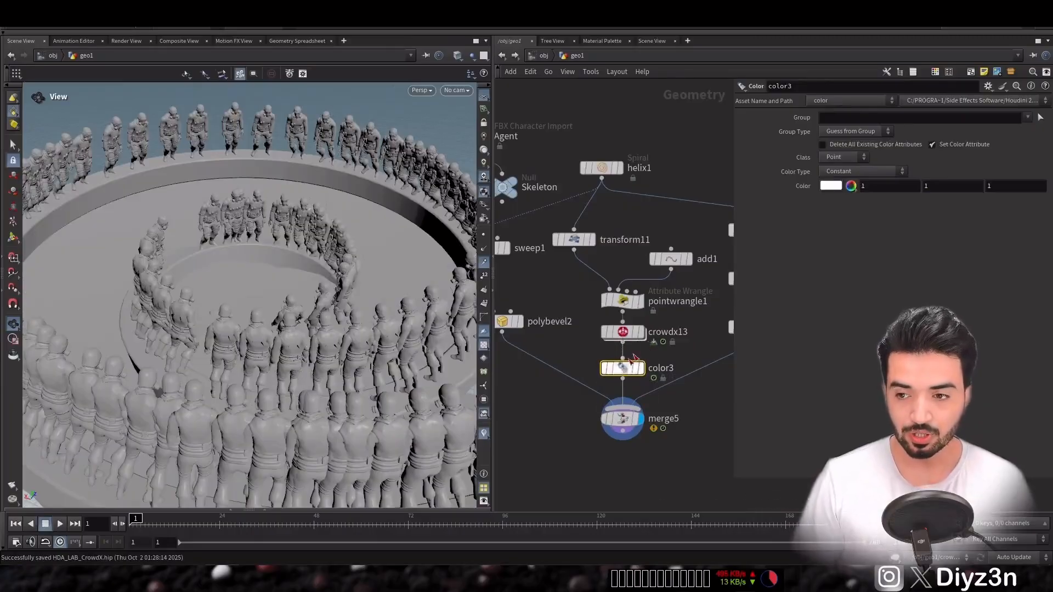
{"action": "left_click", "coordinate": [830, 188]}
{"action": "left_click", "coordinate": [789, 110]}
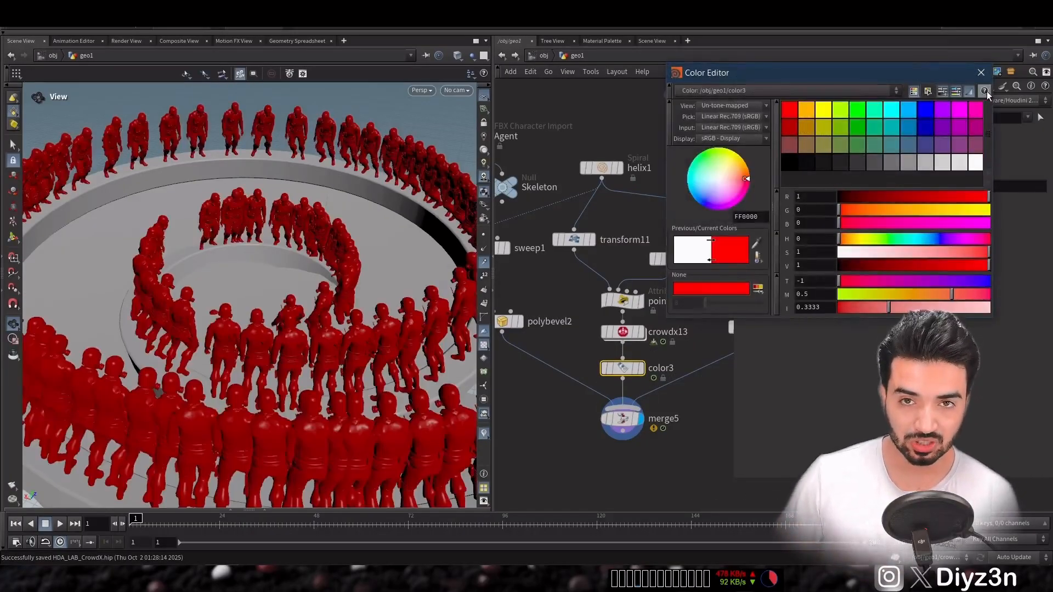
{"action": "left_click", "coordinate": [981, 72]}
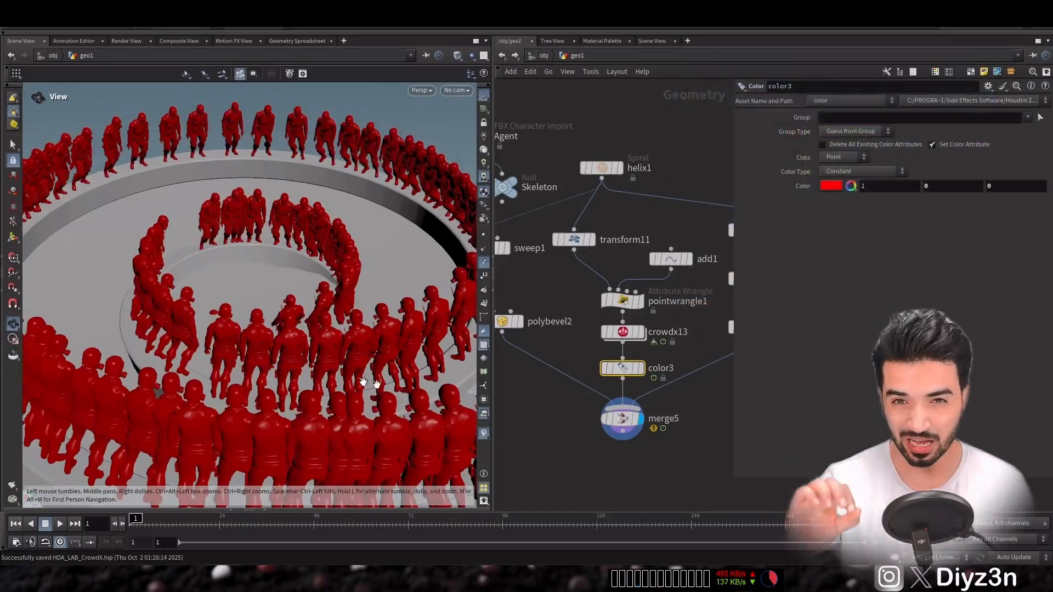
Color the agents with a rainbow Ramp from Attribute using crowdx13_id, with the upper range set to 100
{"action": "left_click", "coordinate": [856, 171]}
{"action": "left_click", "coordinate": [857, 218]}
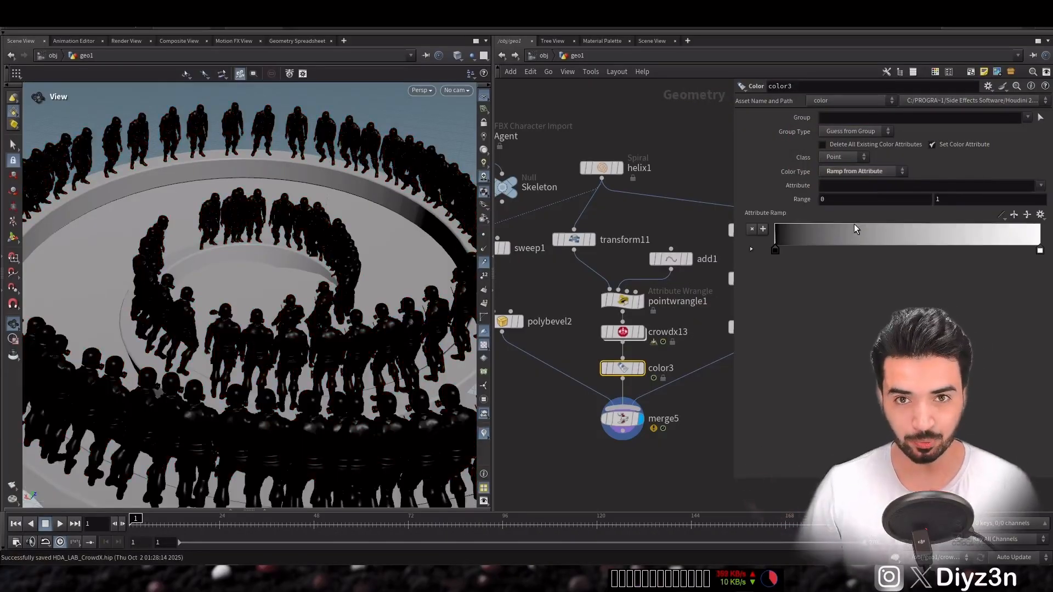
{"action": "left_click", "coordinate": [1039, 186]}
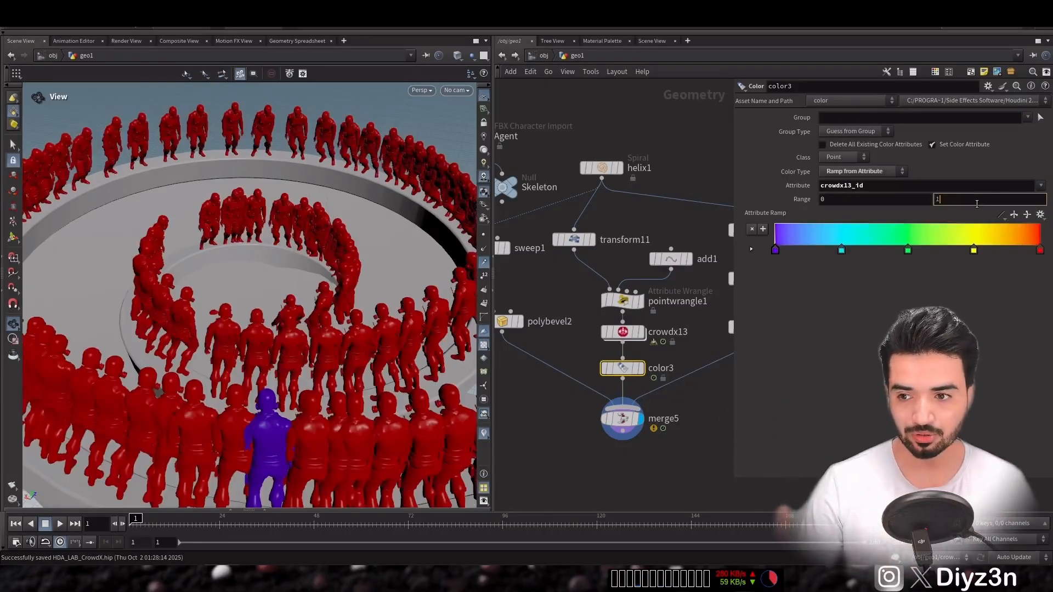
{"action": "type", "text": "0"}
{"action": "key", "text": "Return"}
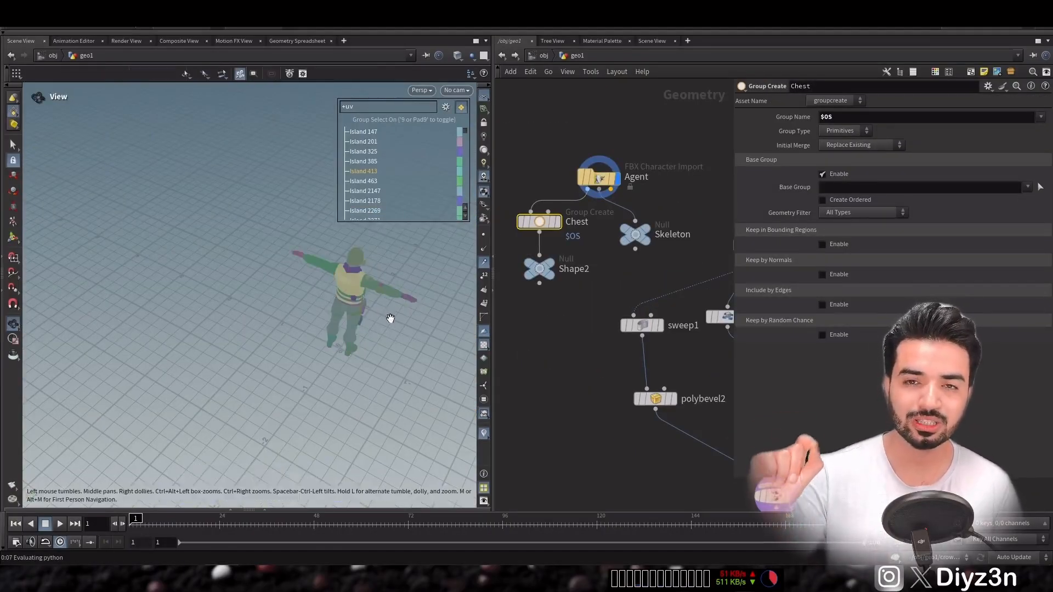
Assign the selected UV islands of the character as the Base Group of the Chest group node
{"action": "middle_click_drag", "start_coordinate": [390, 318], "coordinate": [134, 416]}
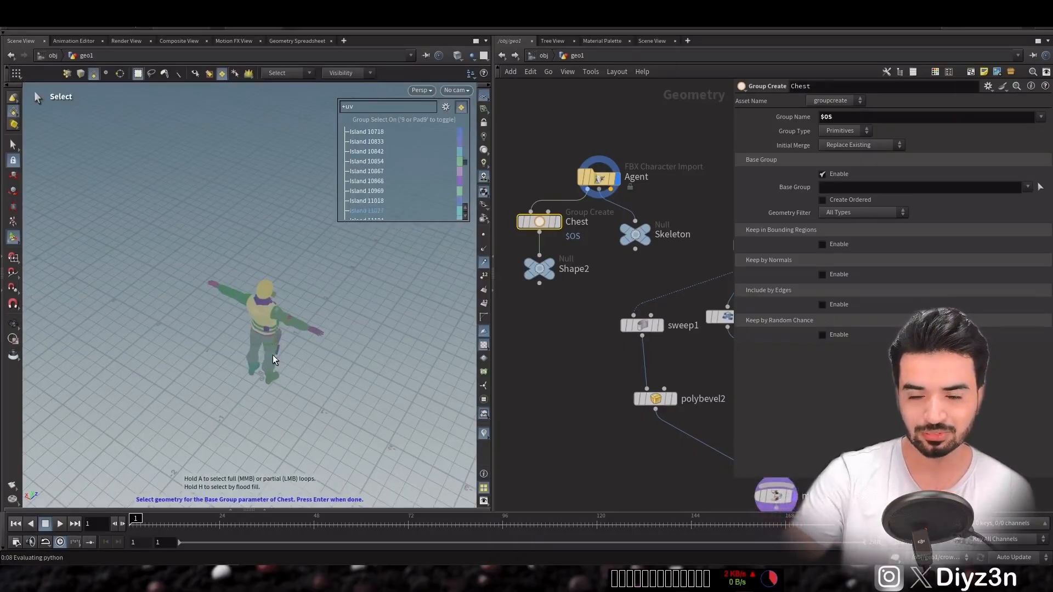
{"action": "key", "text": "Return"}
{"action": "key", "text": "ctrl+s"}
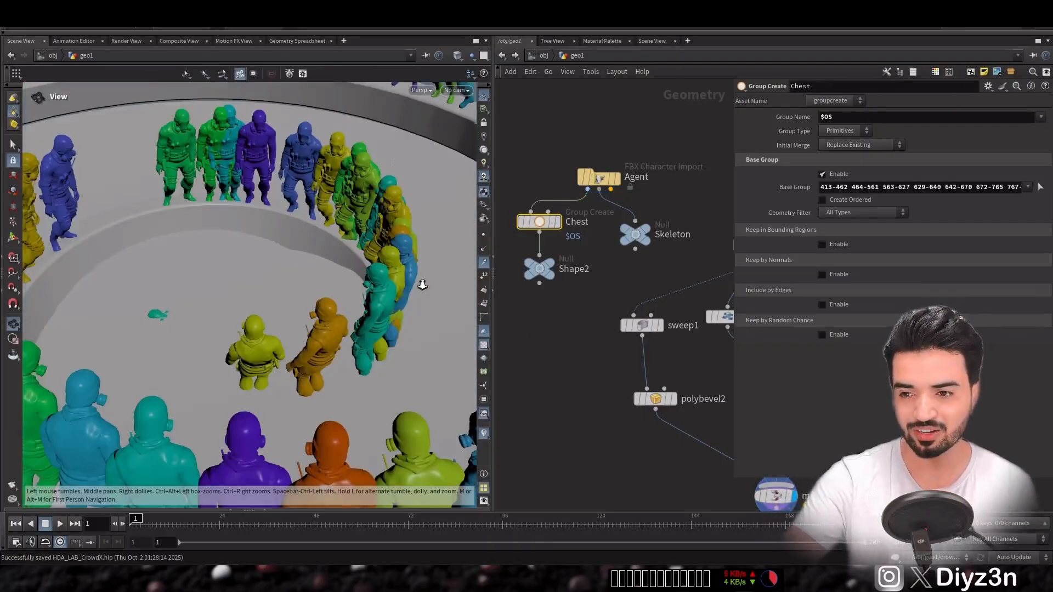
Move the merge5 node lower in the network to widen the gap beneath color3
{"action": "right_click_drag", "start_coordinate": [427, 287], "coordinate": [294, 314]}
{"action": "middle_click_drag", "start_coordinate": [333, 329], "coordinate": [278, 310]}
{"action": "right_click_drag", "start_coordinate": [278, 311], "coordinate": [242, 335]}
{"action": "right_click_drag", "start_coordinate": [372, 311], "coordinate": [324, 301]}
{"action": "middle_click_drag", "start_coordinate": [325, 324], "coordinate": [339, 309]}
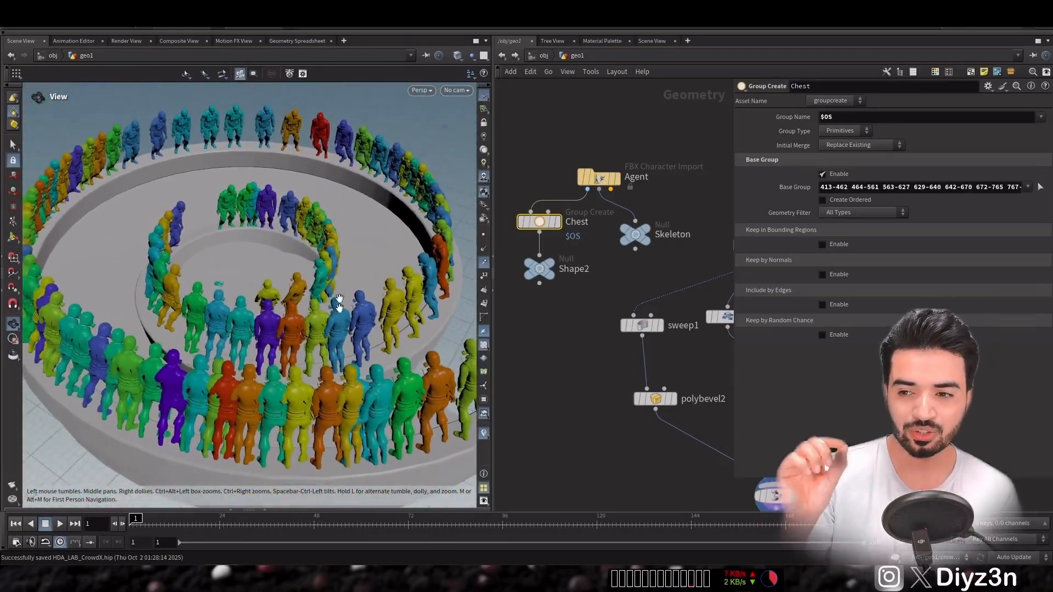
{"action": "scroll", "coordinate": [339, 296], "scroll_direction": "up", "scroll_amount": 2}
{"action": "middle_click_drag", "start_coordinate": [711, 370], "coordinate": [635, 326]}
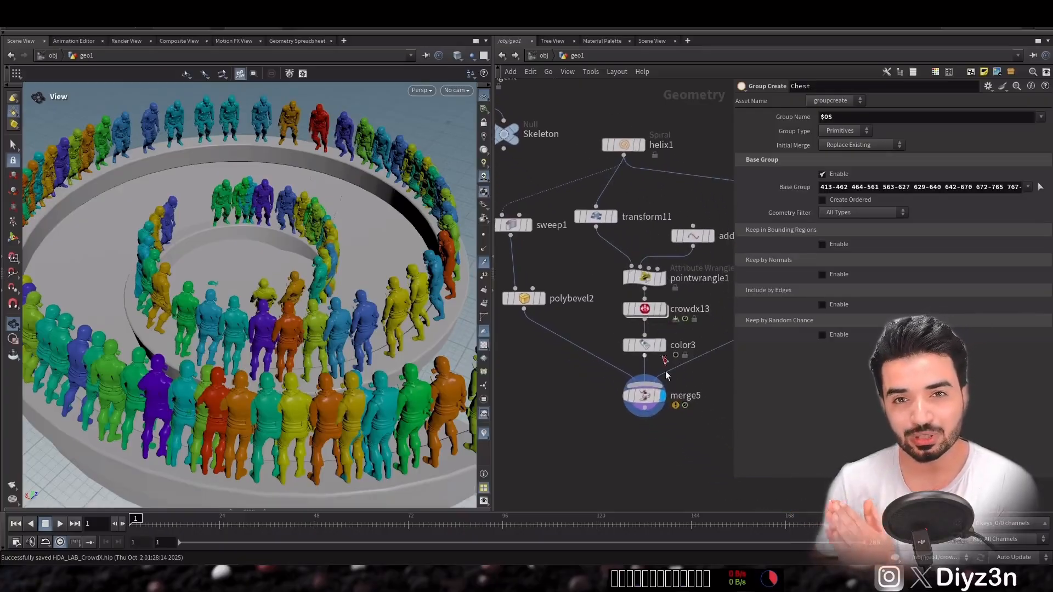
{"action": "left_click_drag", "start_coordinate": [652, 400], "coordinate": [650, 428]}
Examine the point attributes of the color3 node in the geometry spreadsheet
{"action": "left_click", "coordinate": [643, 344]}
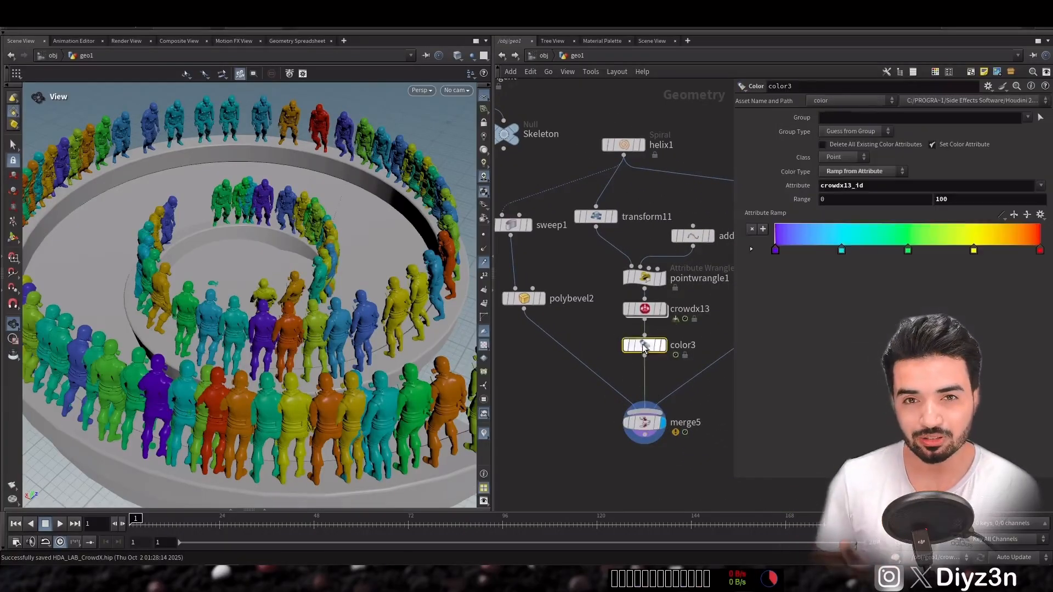
{"action": "left_click", "coordinate": [276, 43]}
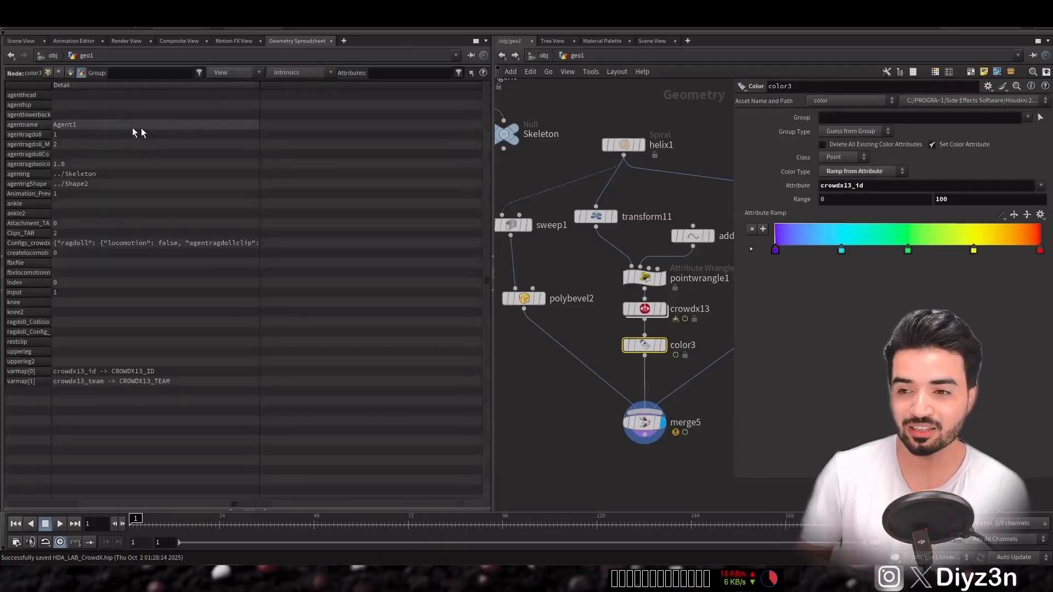
{"action": "left_click", "coordinate": [47, 73]}
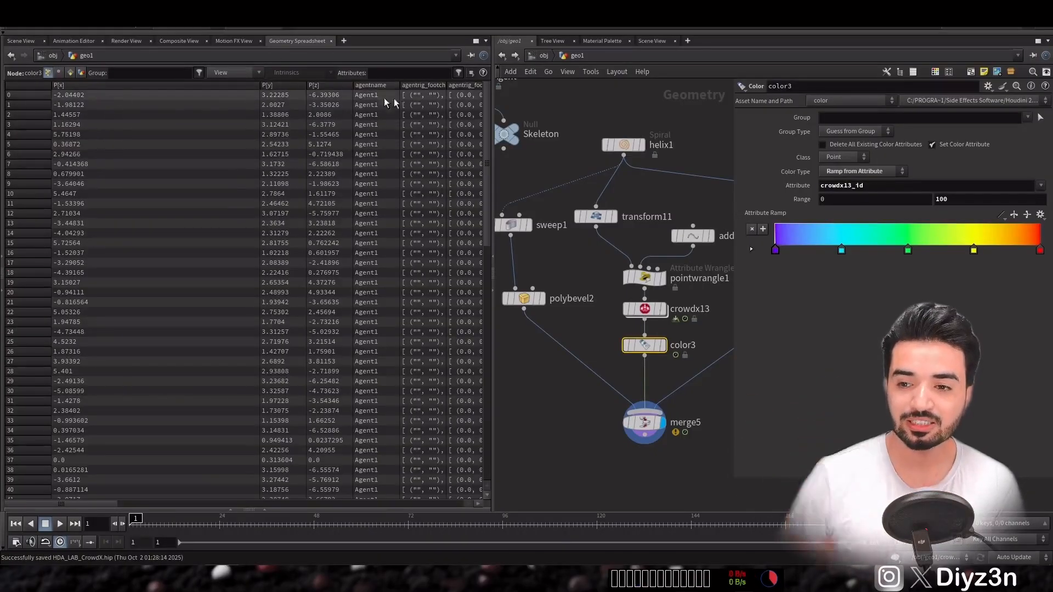
{"action": "left_click_drag", "start_coordinate": [487, 125], "coordinate": [469, 406]}
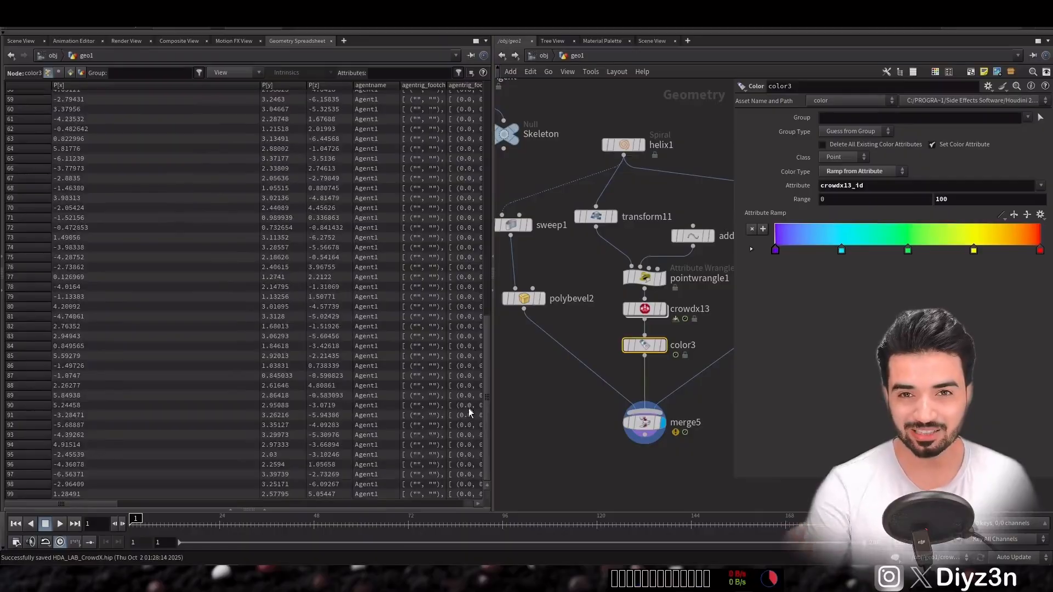
{"action": "scroll", "coordinate": [101, 97], "scroll_direction": "up", "scroll_amount": 20}
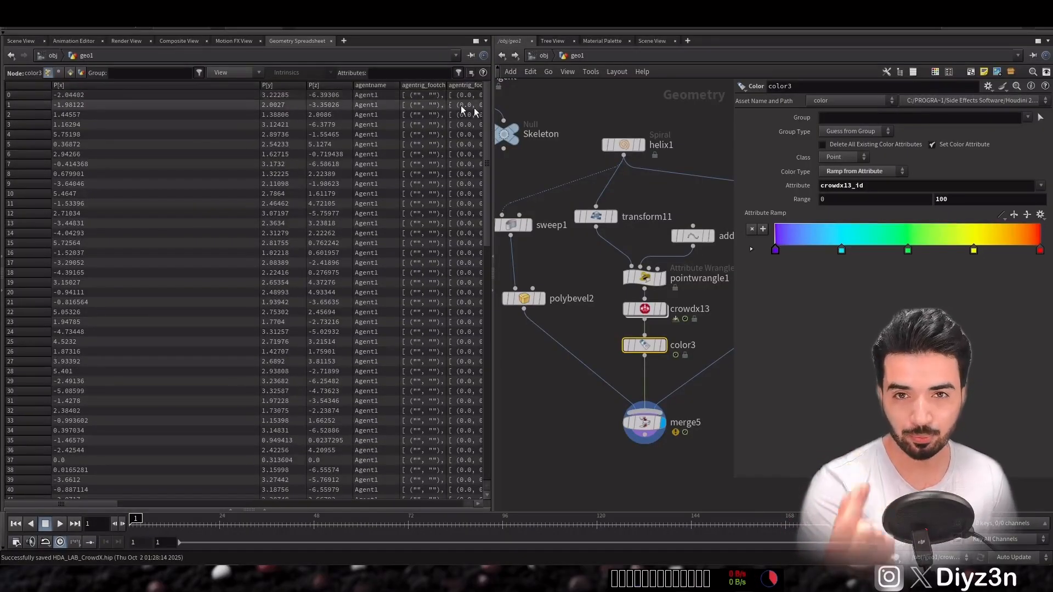
{"action": "left_click_drag", "start_coordinate": [489, 123], "coordinate": [477, 405]}
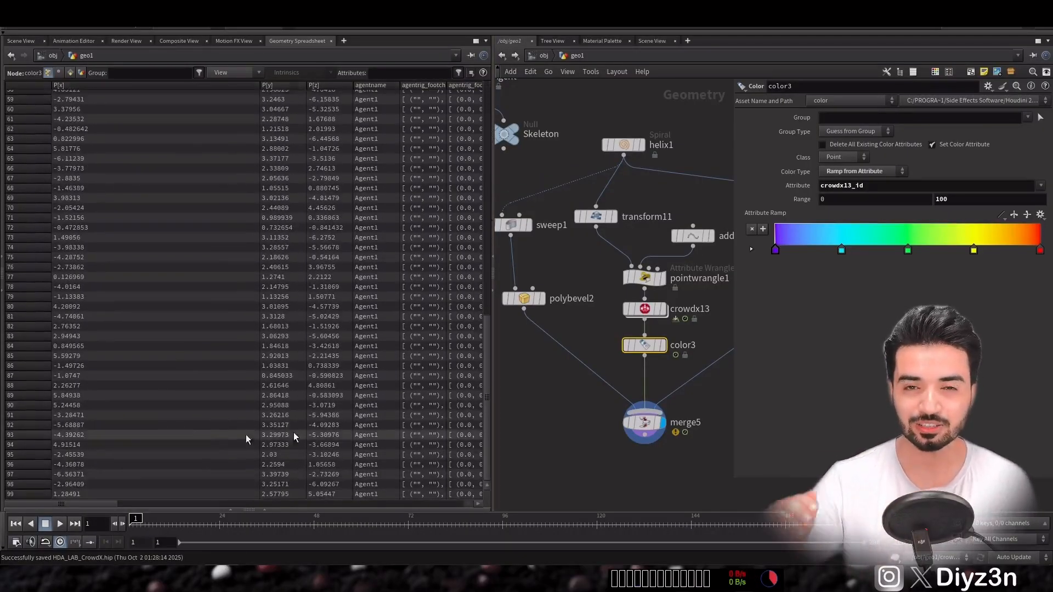
{"action": "left_click", "coordinate": [69, 73]}
{"action": "left_click", "coordinate": [50, 74]}
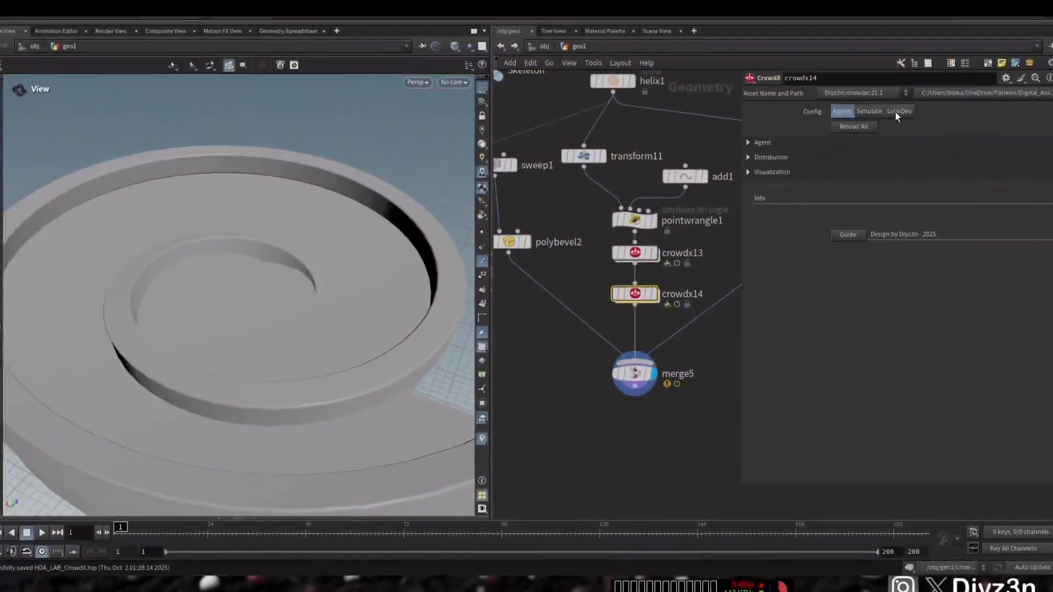
Add one LookDev color entity to crowdx14 and drive its ramp with the crowdx13_id attribute
{"action": "left_click", "coordinate": [896, 111]}
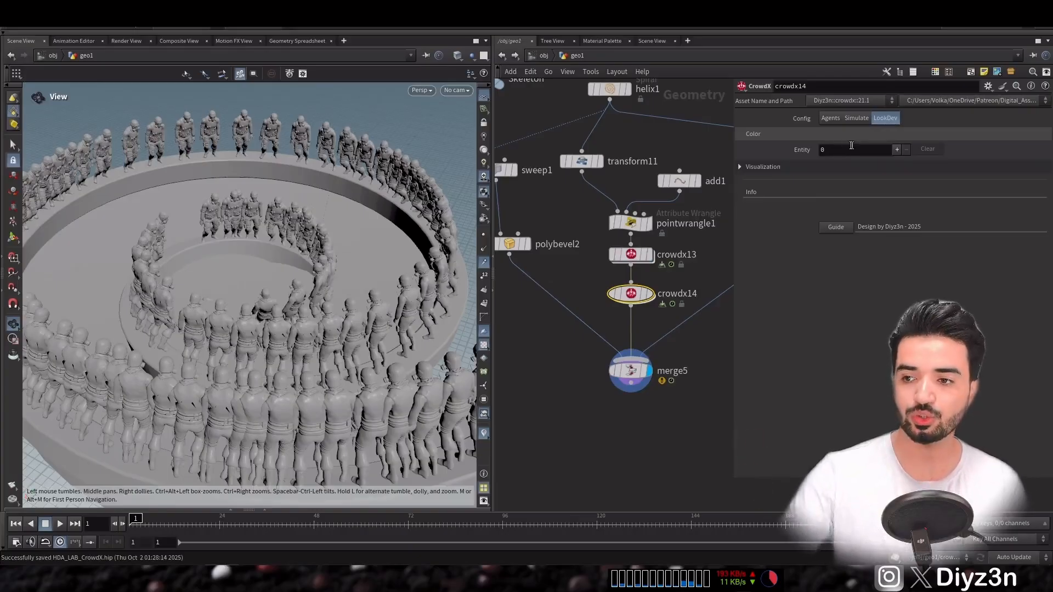
{"action": "left_click", "coordinate": [896, 149]}
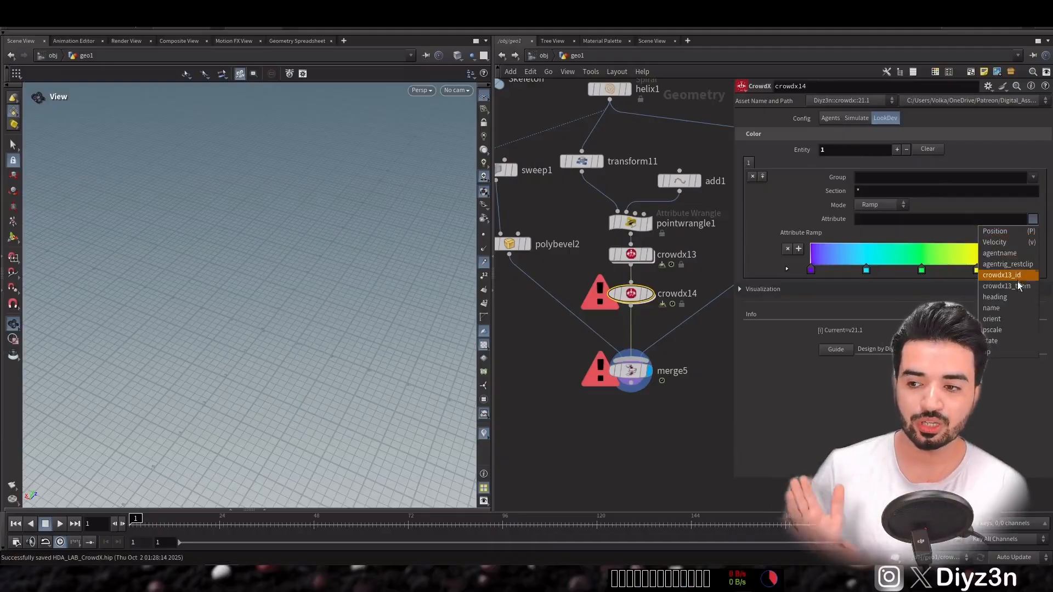
{"action": "left_click", "coordinate": [1016, 277]}
{"action": "left_click_drag", "start_coordinate": [303, 268], "coordinate": [289, 285]}
{"action": "left_click_drag", "start_coordinate": [286, 286], "coordinate": [261, 292]}
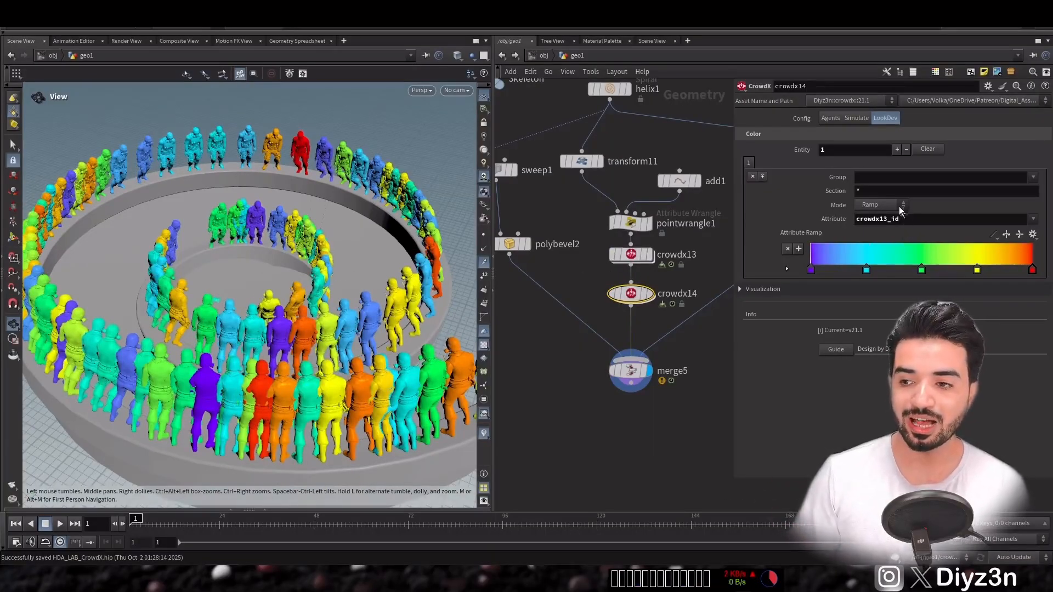
Try restricting the color entity to single agents such as Agent1_5, and clear its Group again
{"action": "left_click", "coordinate": [1033, 177]}
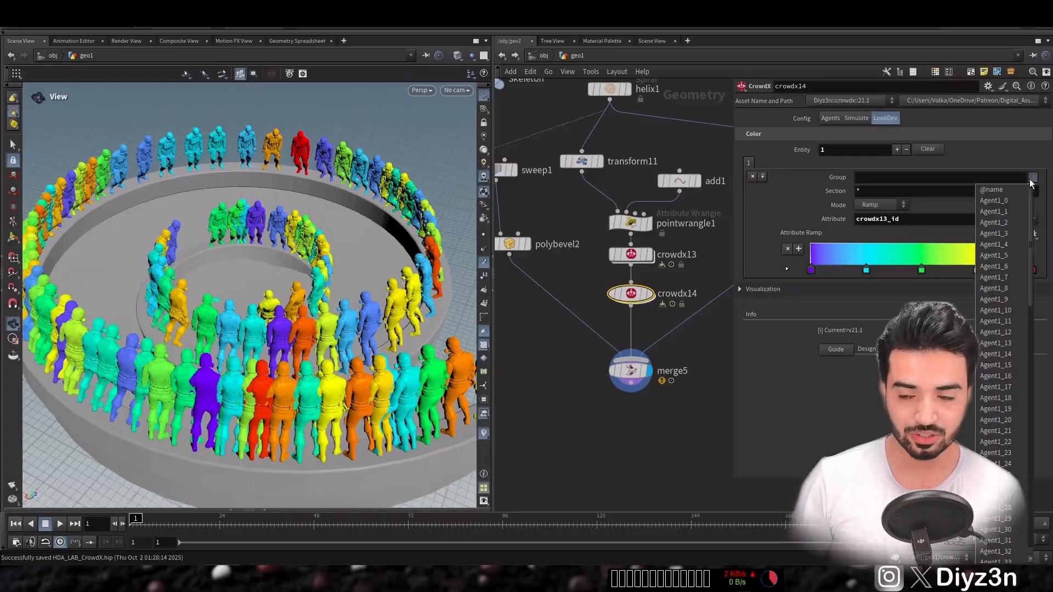
{"action": "left_click", "coordinate": [998, 246]}
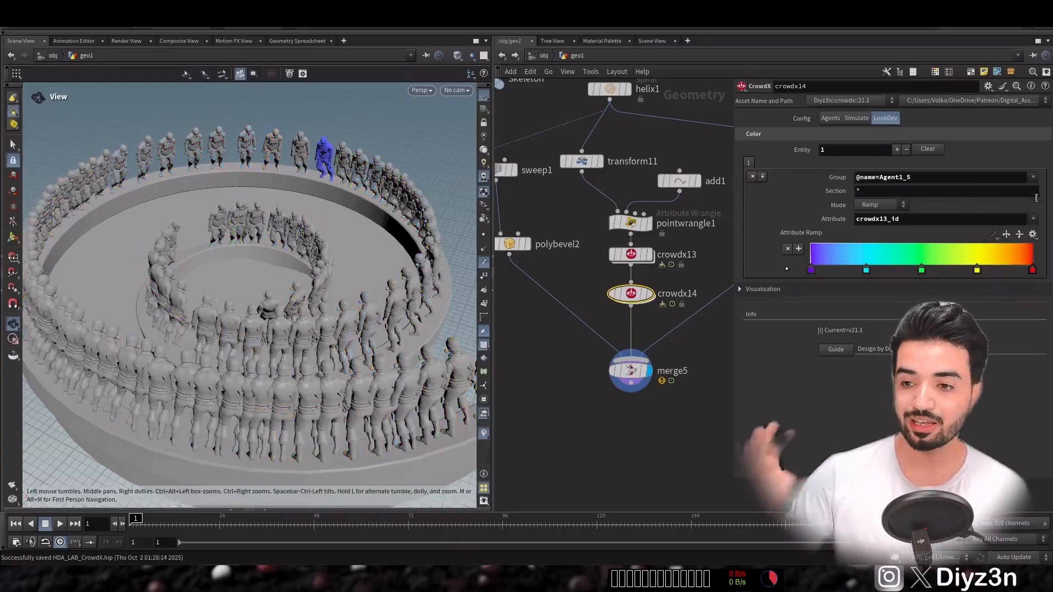
{"action": "left_click", "coordinate": [1033, 177]}
{"action": "left_click", "coordinate": [1001, 387]}
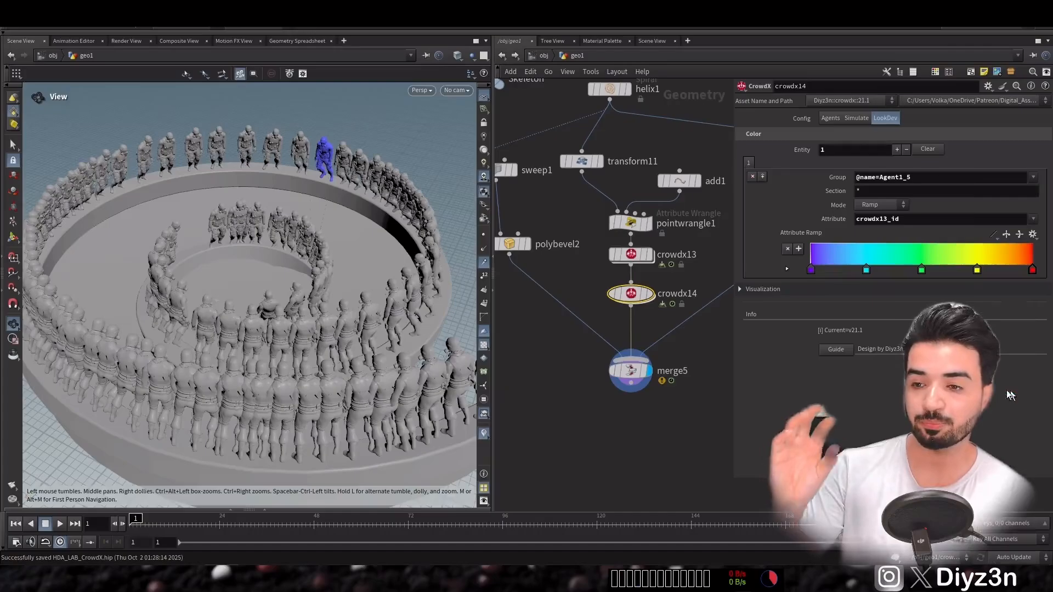
{"action": "triple_click", "coordinate": [995, 178]}
{"action": "key", "text": "BackSpace"}
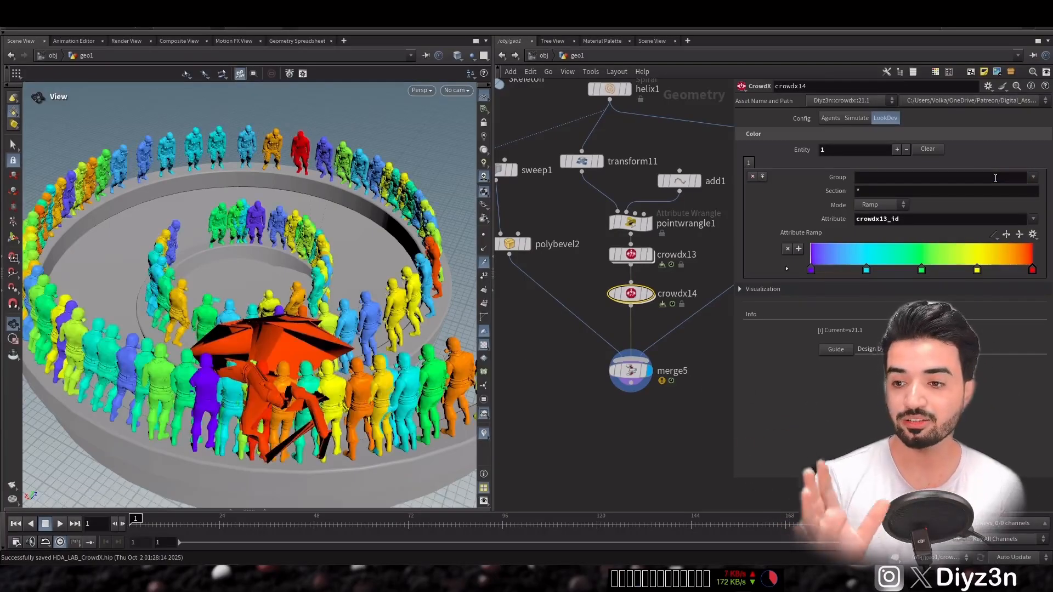
{"action": "left_click_drag", "start_coordinate": [360, 330], "coordinate": [351, 309]}
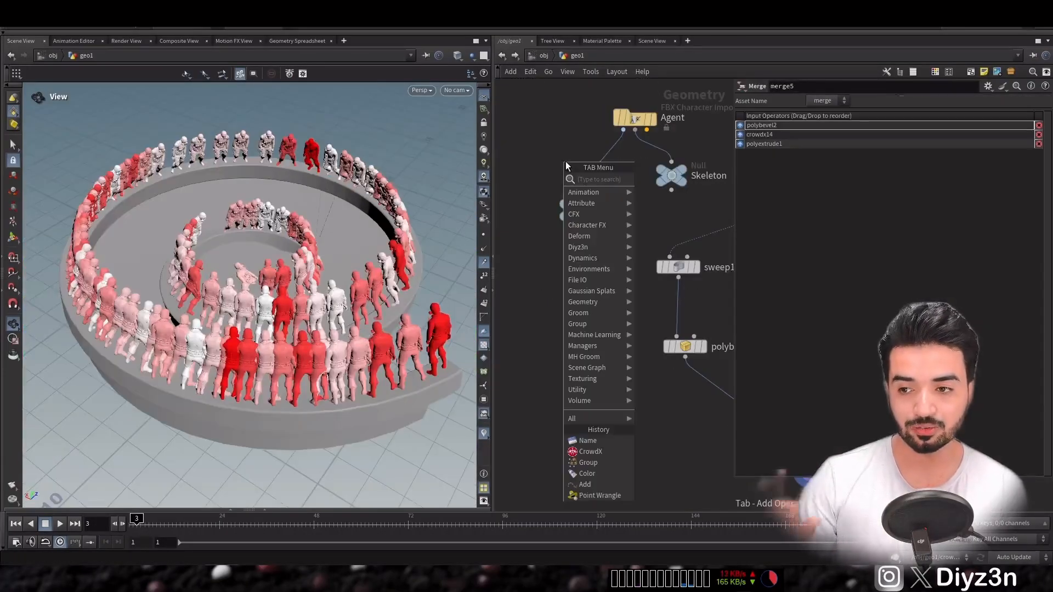
Add a Name node and insert it between the Agent import and the Shape2 null
{"action": "type", "text": "name"}
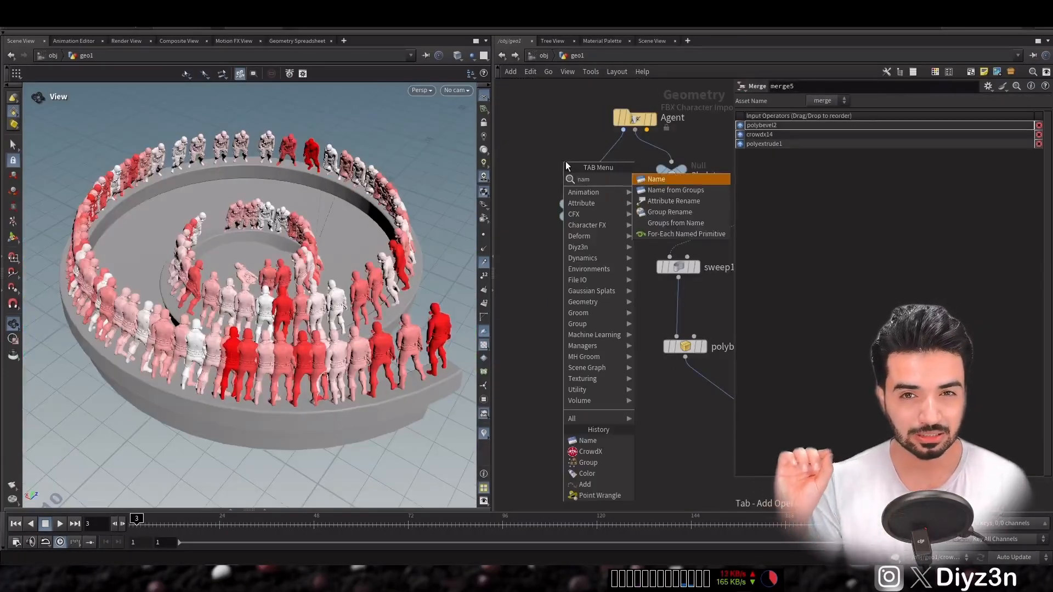
{"action": "key", "text": "Return"}
{"action": "left_click", "coordinate": [585, 170]}
{"action": "left_click_drag", "start_coordinate": [584, 170], "coordinate": [578, 168]}
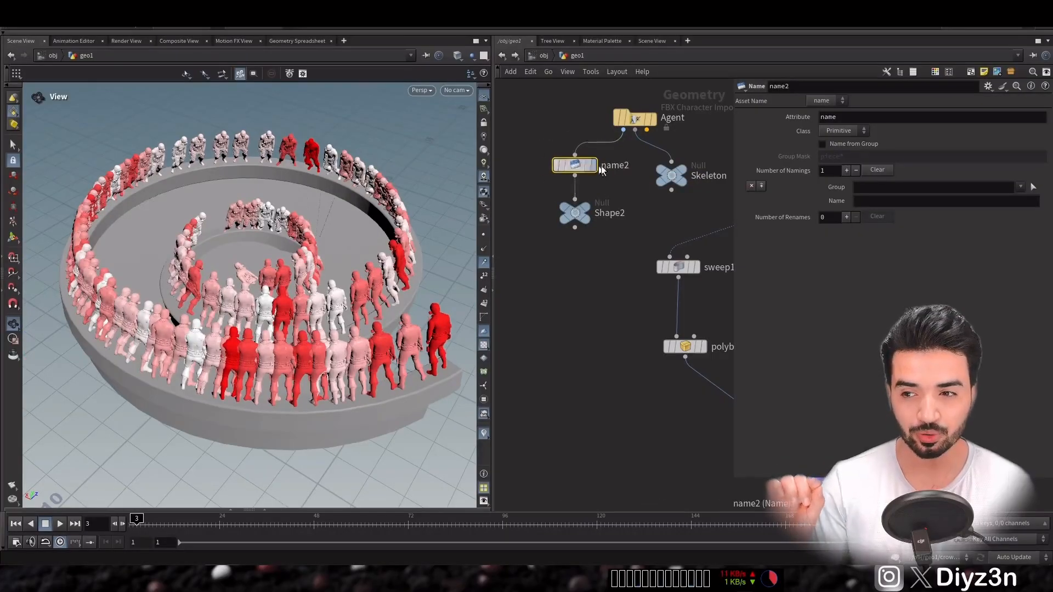
Rename the Name node to Chest, fill its Group with the chest primitives and set its Name to $OS
{"action": "double_click", "coordinate": [618, 166]}
{"action": "type", "text": "Chest"}
{"action": "key", "text": "Return"}
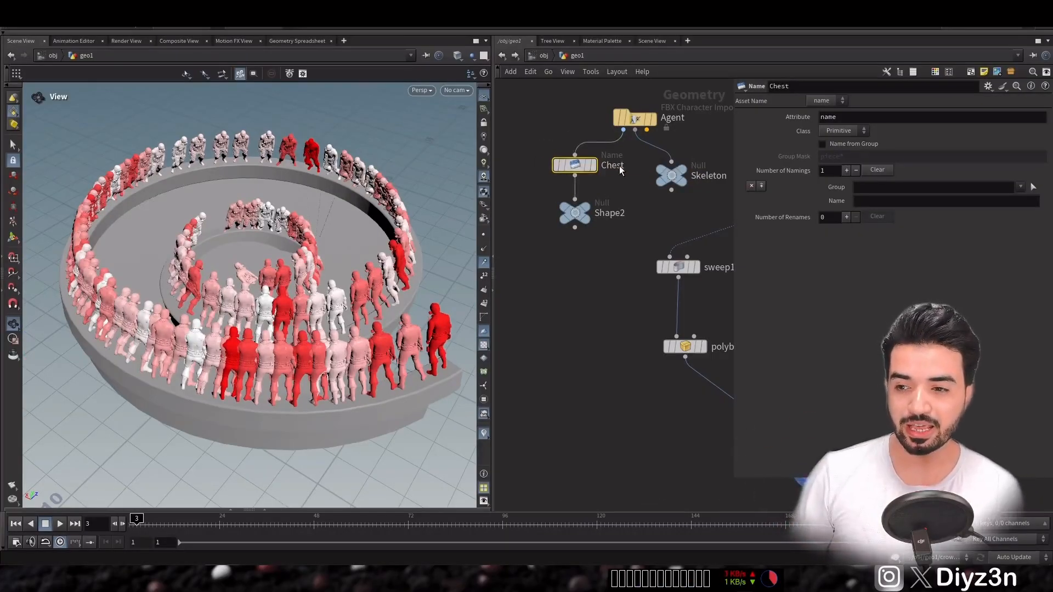
{"action": "left_click", "coordinate": [854, 188]}
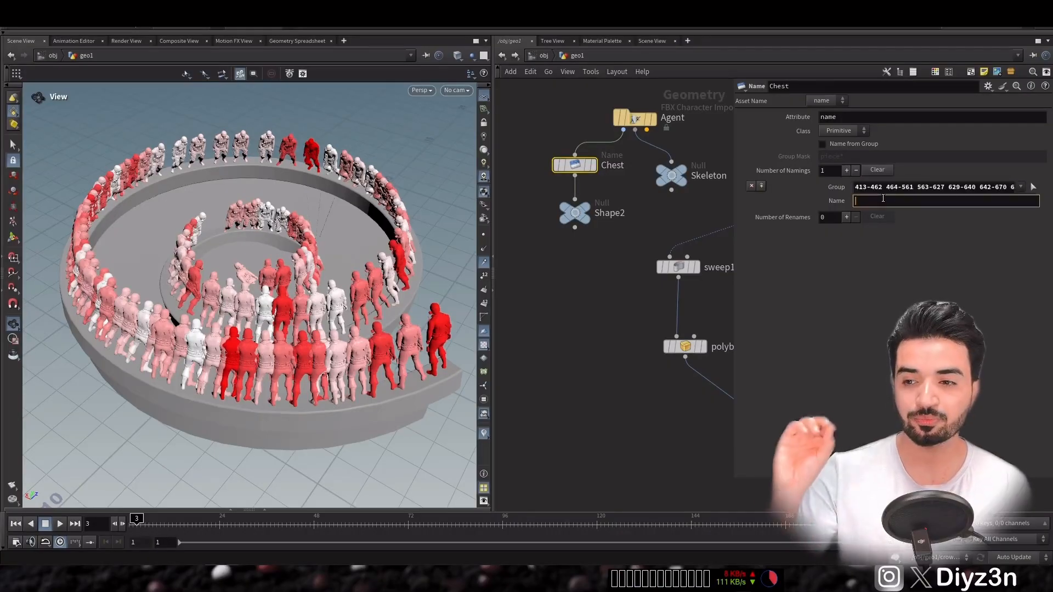
{"action": "type", "text": "$OS"}
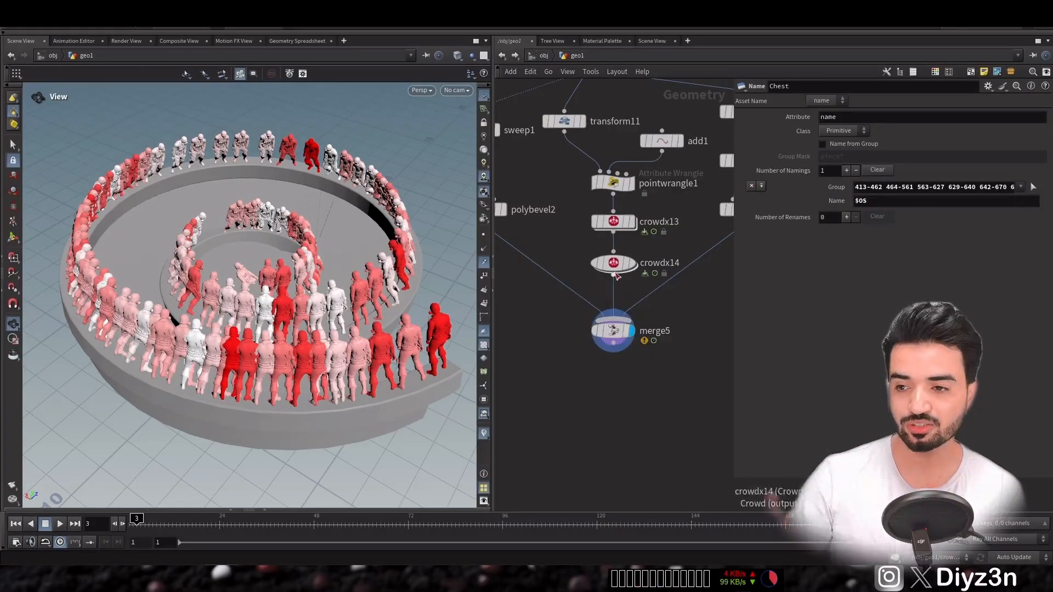
Set the Section of crowdx14's color entity to Chest and inspect the colored agents from another angle
{"action": "left_click", "coordinate": [613, 263]}
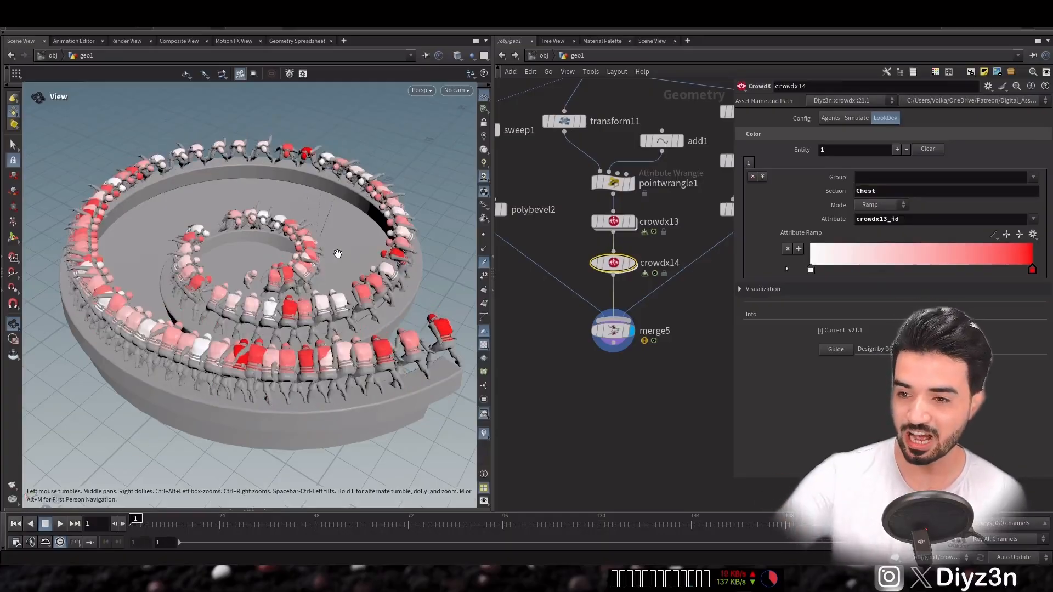
{"action": "left_click_drag", "start_coordinate": [305, 300], "coordinate": [261, 375]}
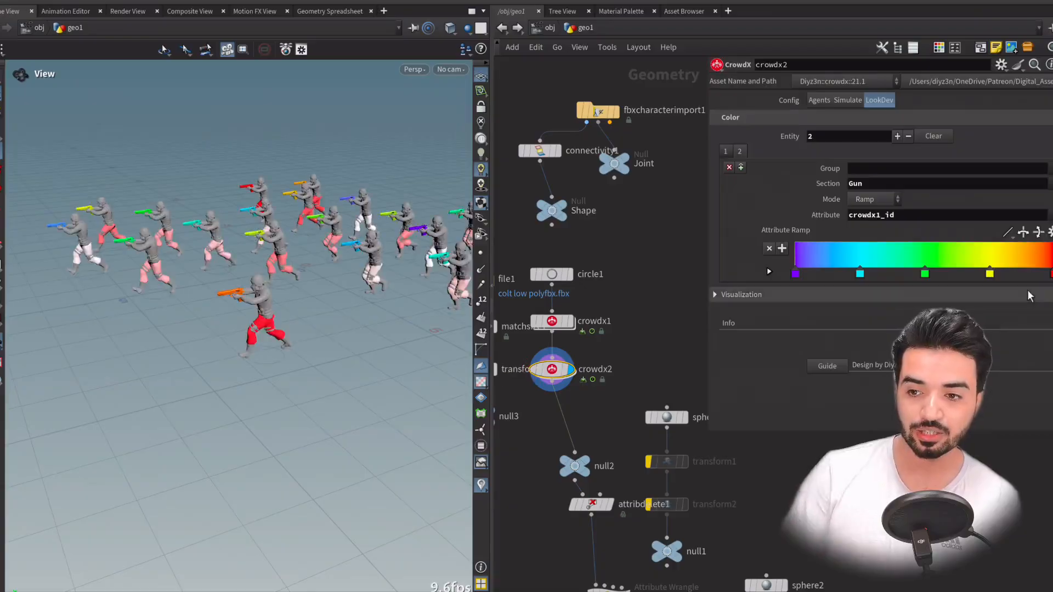
{"action": "left_click", "coordinate": [873, 230]}
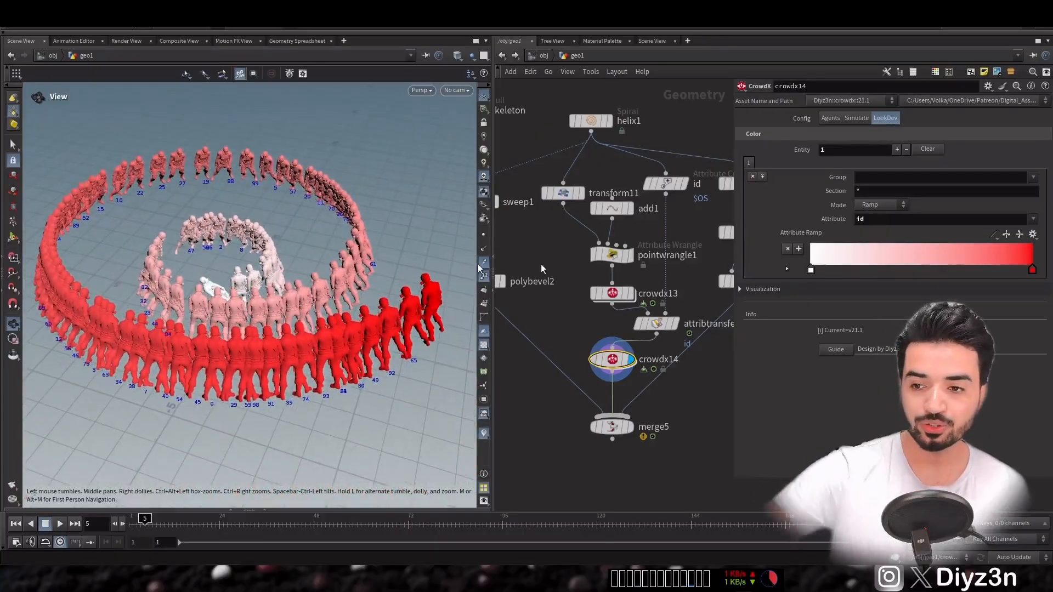
Try the Blackbody and Two-Tone ramp presets on crowdx14's color entity, and reapply White to Red
{"action": "left_click", "coordinate": [1033, 234]}
{"action": "left_click", "coordinate": [1009, 257]}
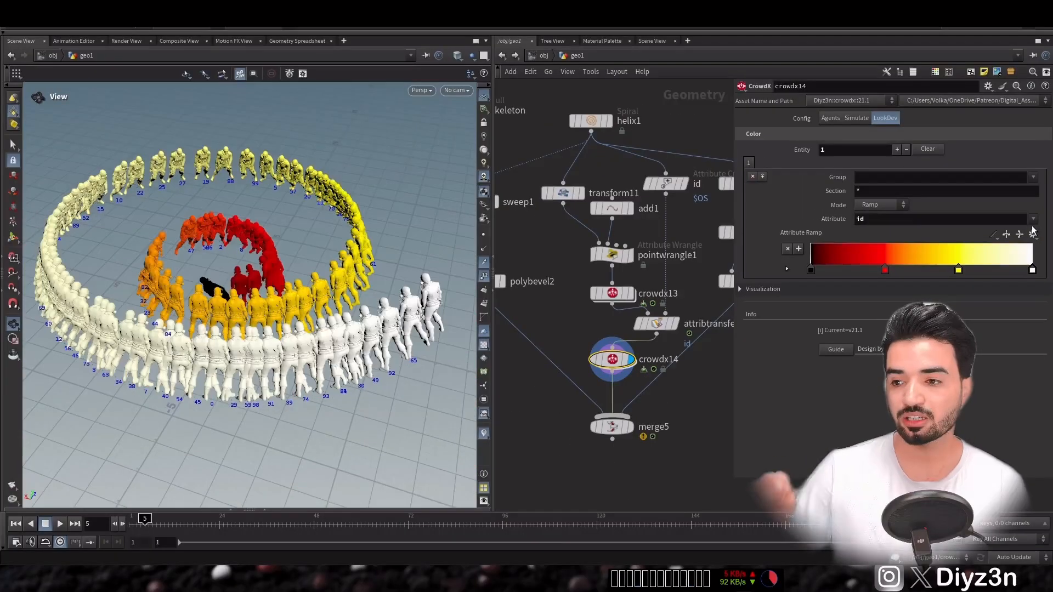
{"action": "left_click", "coordinate": [1032, 234]}
{"action": "left_click", "coordinate": [1009, 363]}
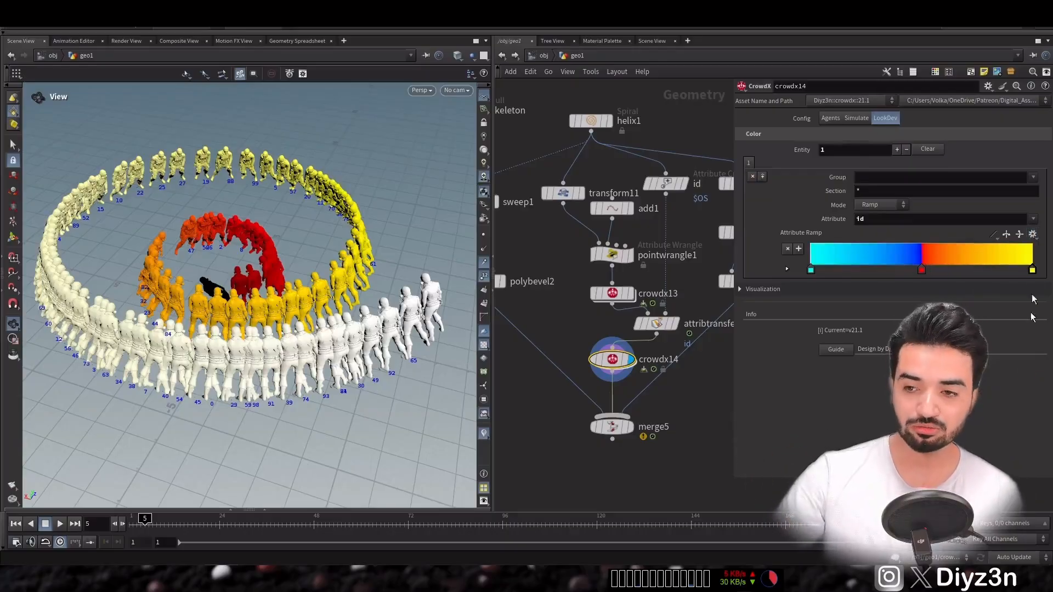
{"action": "left_click", "coordinate": [1033, 235]}
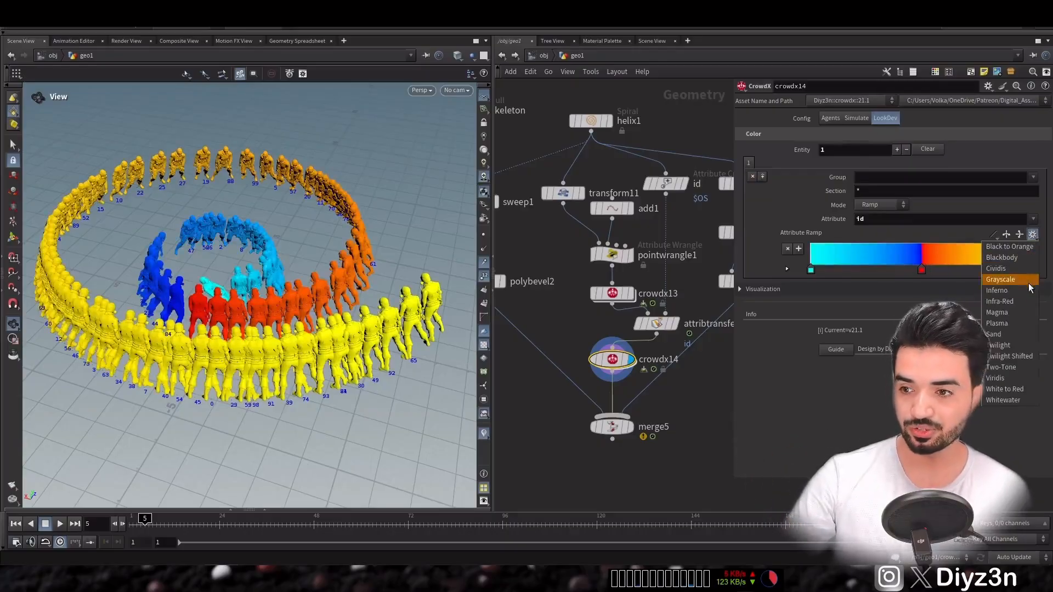
{"action": "left_click", "coordinate": [1006, 389]}
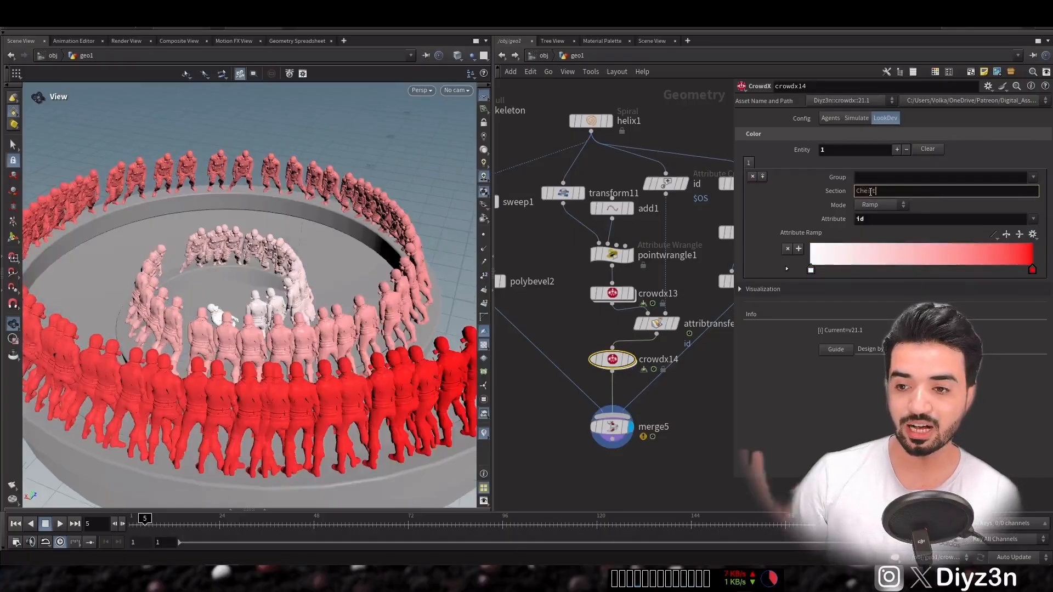
Limit crowdx14's id-driven color ramp to the Chest section
{"action": "key", "text": "Return"}
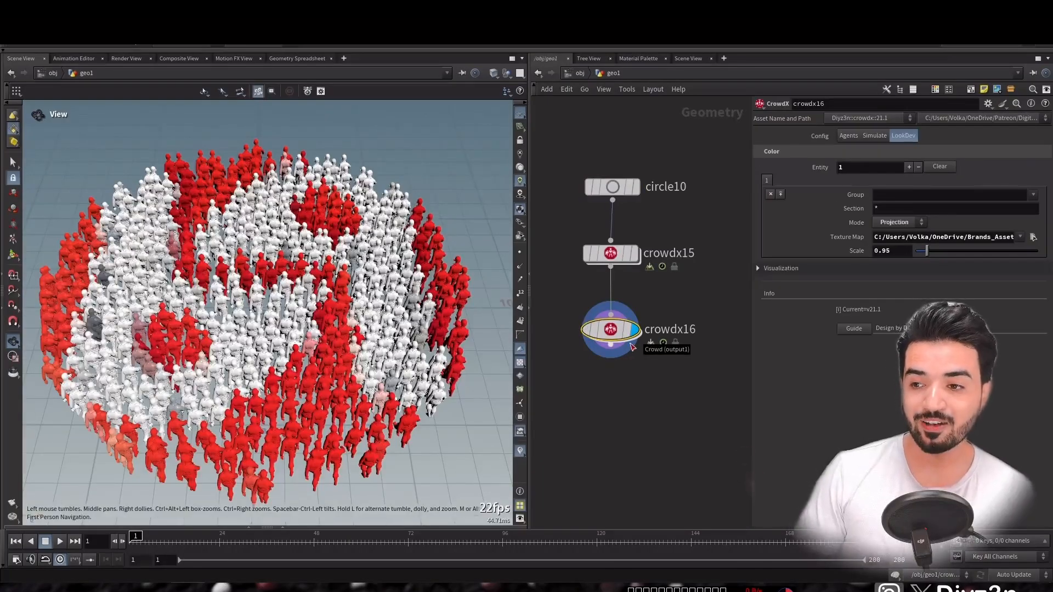
Adjust the Scale of crowdx16's projected texture map to 1.04 and view the logo on the crowd
{"action": "scroll", "coordinate": [225, 328], "scroll_direction": "down", "scroll_amount": 3}
{"action": "left_click_drag", "start_coordinate": [925, 254], "coordinate": [928, 253]}
{"action": "left_click_drag", "start_coordinate": [258, 274], "coordinate": [283, 277]}
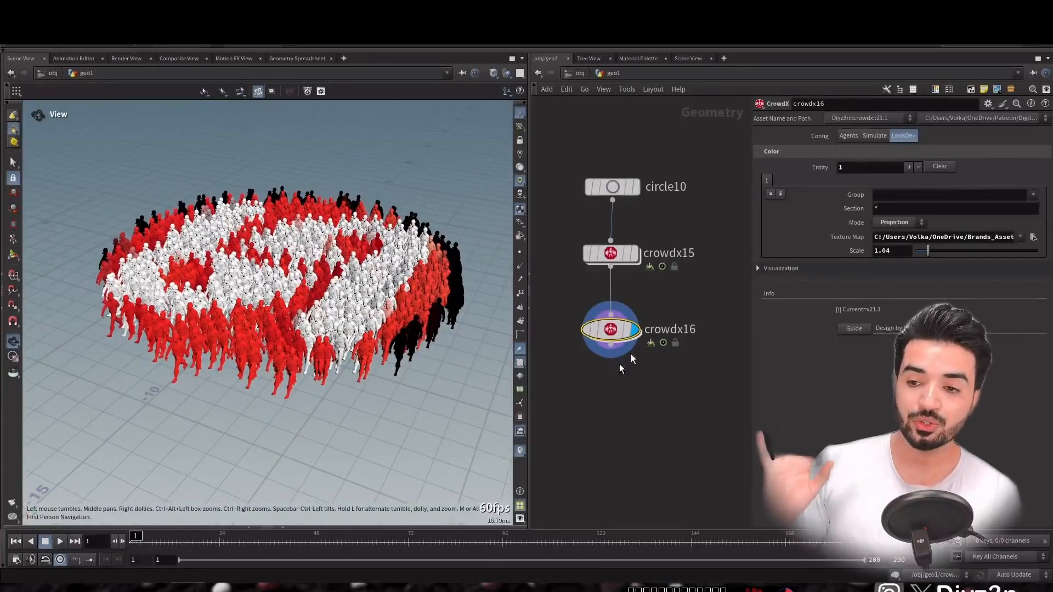
{"action": "right_click", "coordinate": [584, 388]}
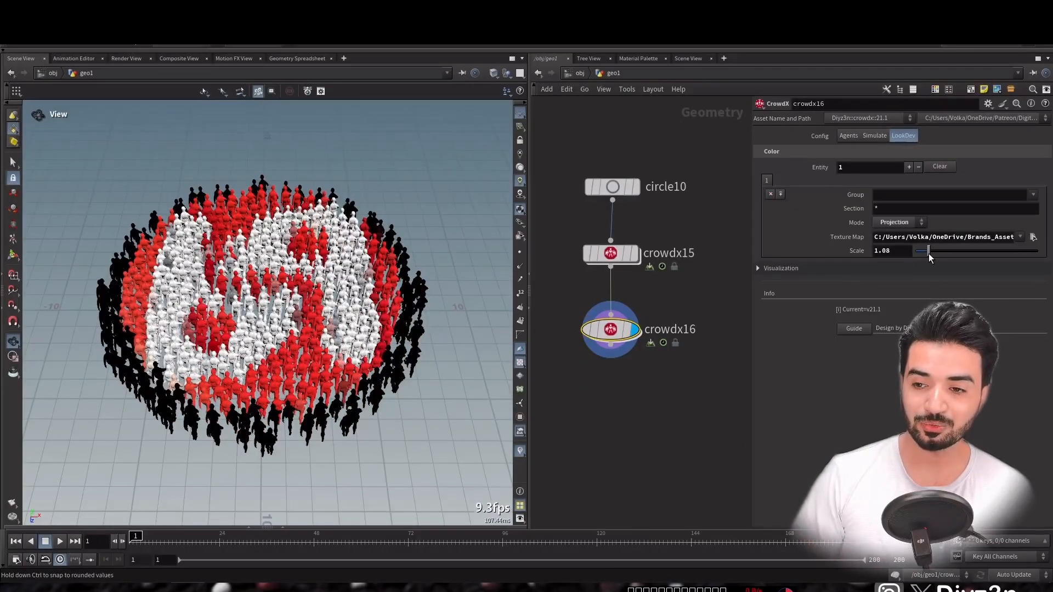
{"action": "left_click_drag", "start_coordinate": [929, 253], "coordinate": [927, 254]}
{"action": "left_click_drag", "start_coordinate": [190, 285], "coordinate": [275, 313]}
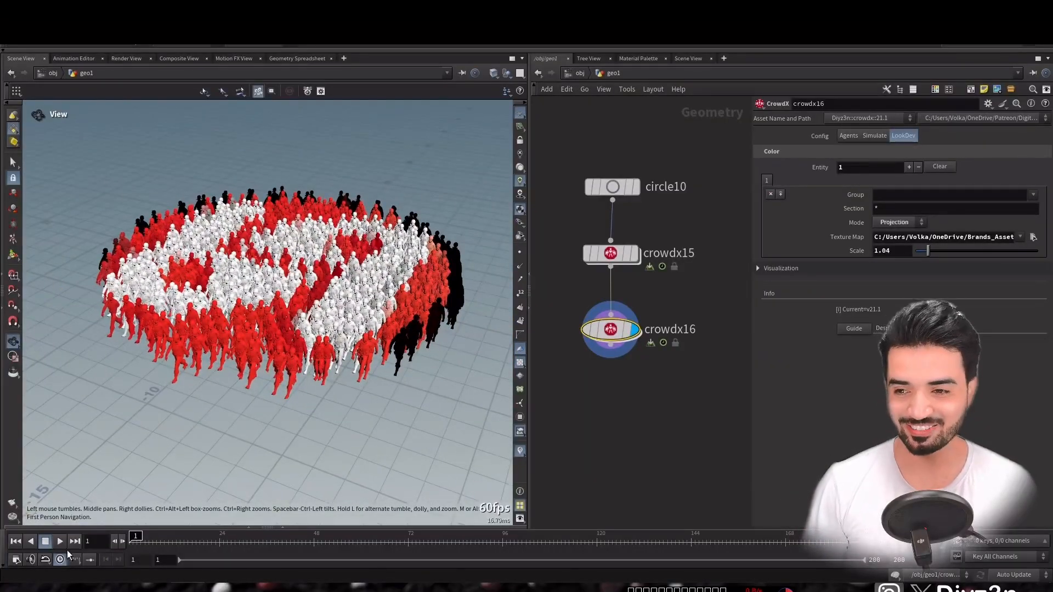
Add another CrowdX node below crowdx16 and show its Simulate settings
{"action": "key", "text": "Tab"}
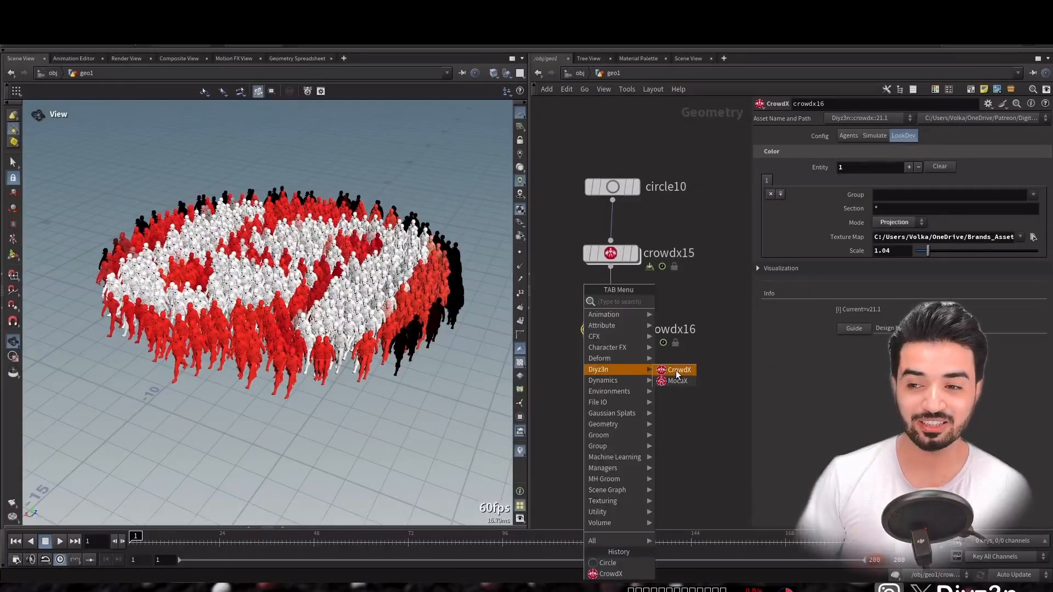
{"action": "left_click", "coordinate": [677, 370]}
{"action": "left_click", "coordinate": [635, 389]}
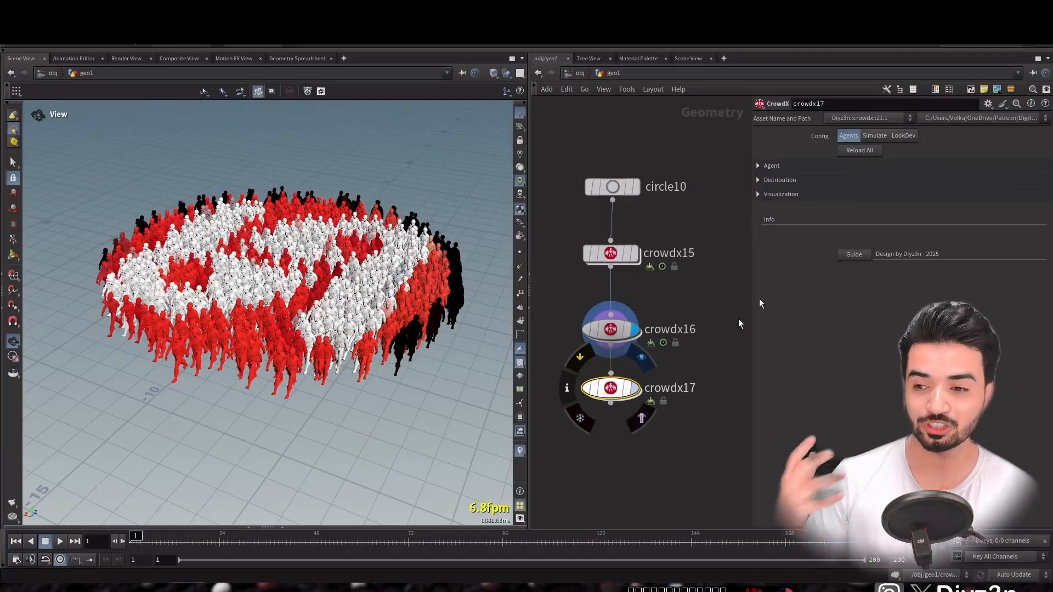
{"action": "left_click", "coordinate": [874, 135]}
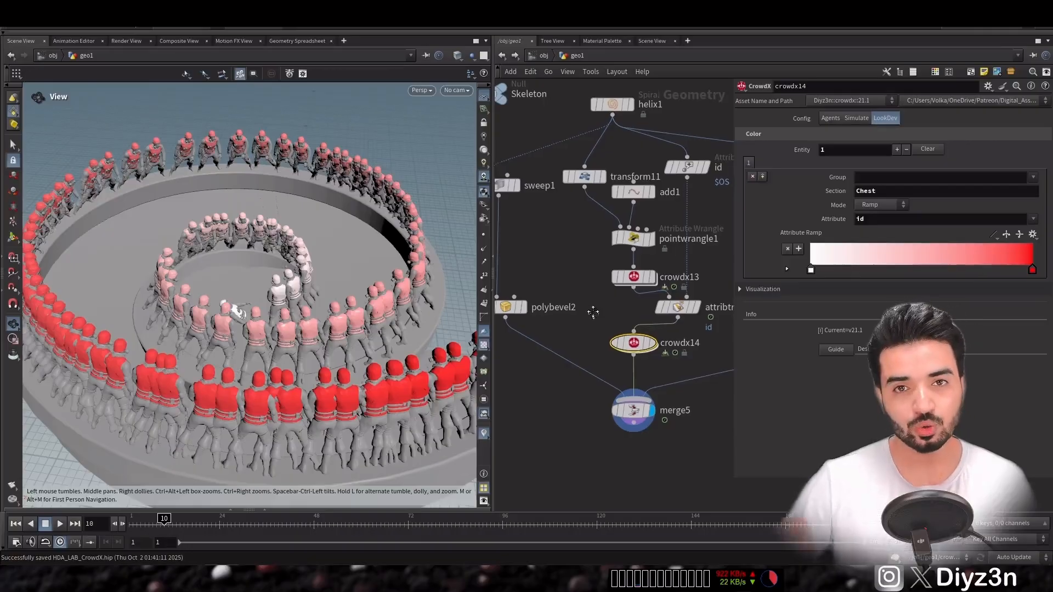
Open lopnet1 inside crowdx14 and move to frame 18 in the Karma view
{"action": "middle_click_drag", "start_coordinate": [593, 309], "coordinate": [579, 287]}
{"action": "mouse_move", "coordinate": [637, 328]}
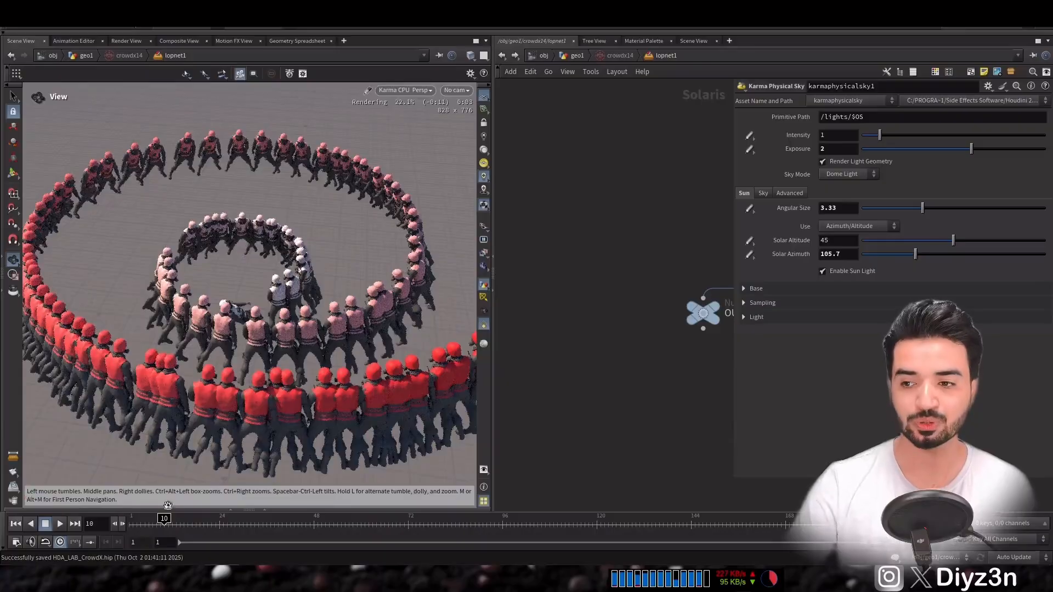
{"action": "left_click", "coordinate": [196, 523]}
Delete the OUT null branching off pythonscript1 in lopnet1
{"action": "middle_click_drag", "start_coordinate": [679, 258], "coordinate": [526, 232]}
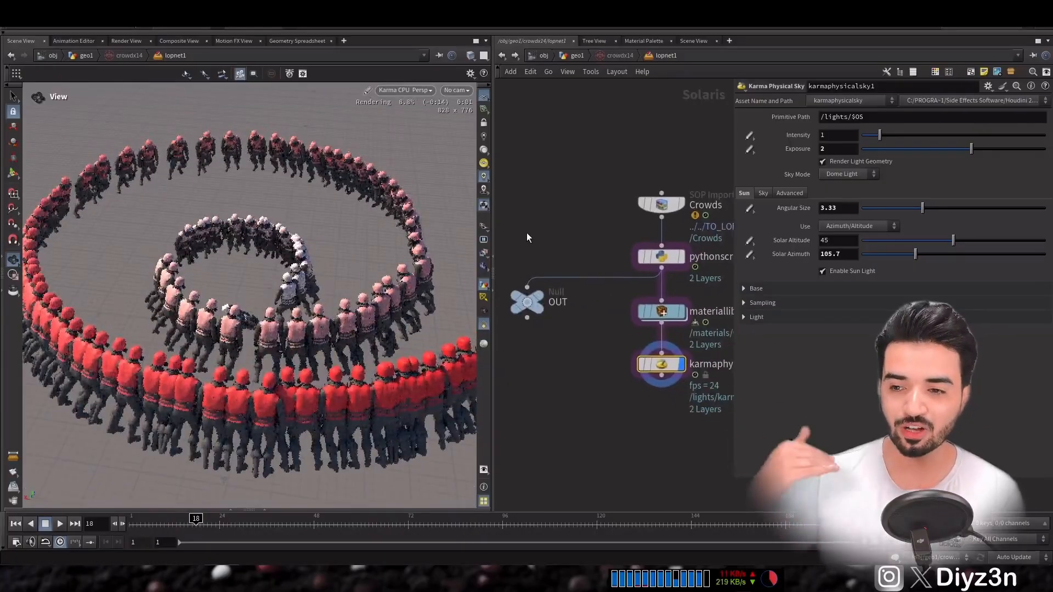
{"action": "left_click", "coordinate": [526, 313]}
{"action": "key", "text": "Delete"}
{"action": "middle_click_drag", "start_coordinate": [545, 325], "coordinate": [504, 295]}
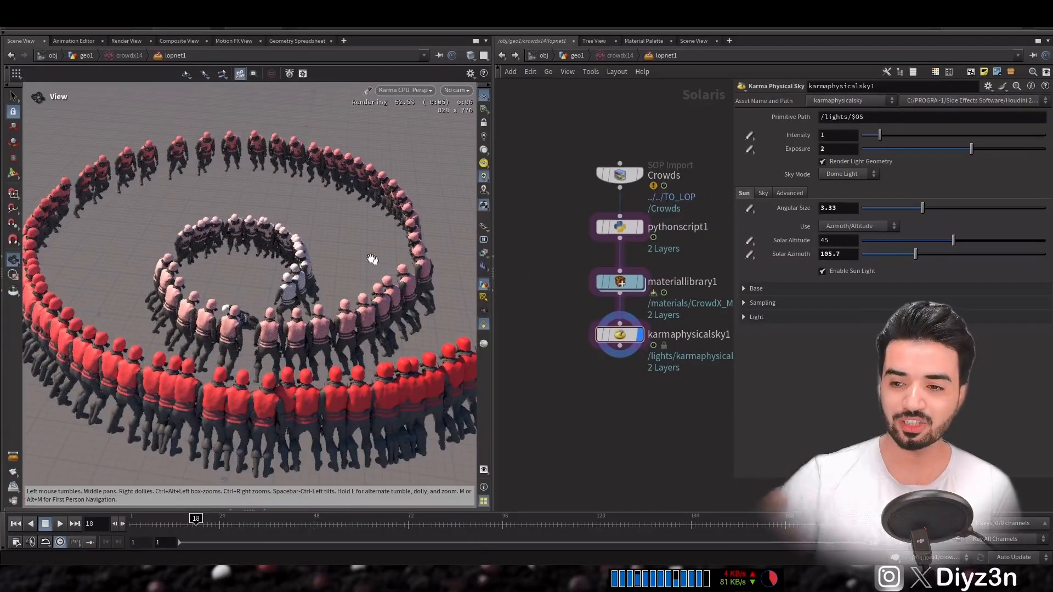
Open CrowdX_Mat inside materiallibrary1 and set the Bg color of mtlxmix1 to green (0, 0.5, 0)
{"action": "double_click", "coordinate": [627, 284]}
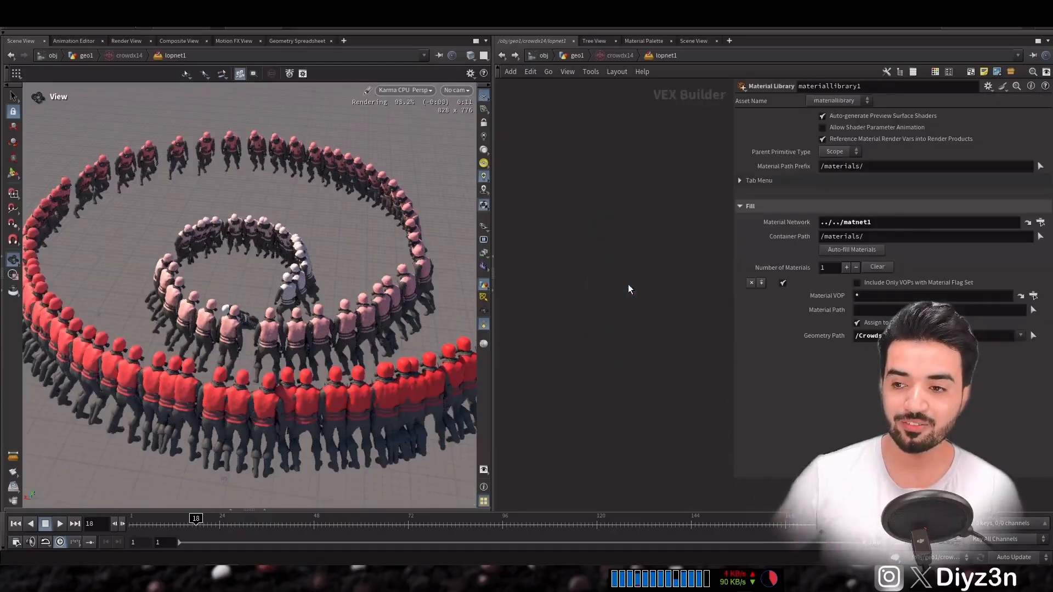
{"action": "double_click", "coordinate": [542, 218]}
{"action": "middle_click_drag", "start_coordinate": [595, 215], "coordinate": [590, 261]}
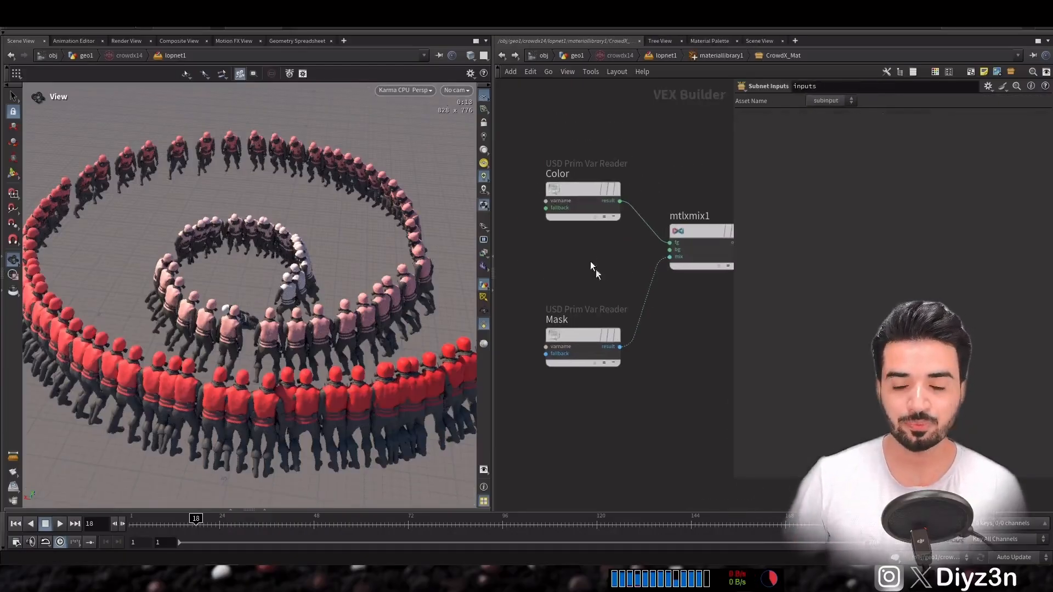
{"action": "left_click", "coordinate": [693, 231]}
{"action": "left_click", "coordinate": [832, 147]}
{"action": "left_click", "coordinate": [857, 127]}
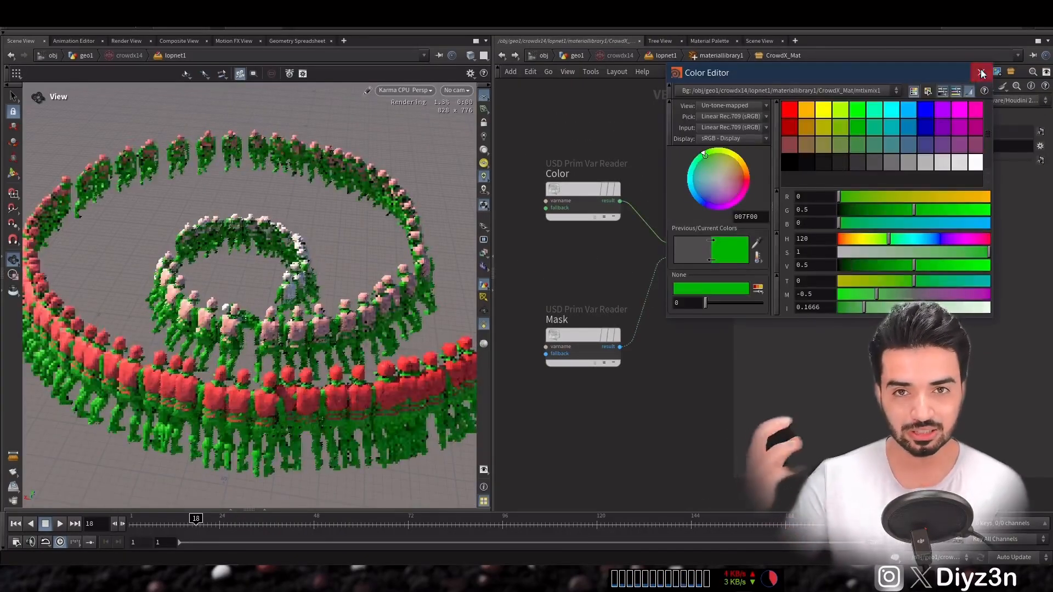
{"action": "left_click", "coordinate": [981, 73]}
Add a MtlX Image node to the CrowdX_Mat material network
{"action": "middle_click_drag", "start_coordinate": [488, 248], "coordinate": [532, 243]}
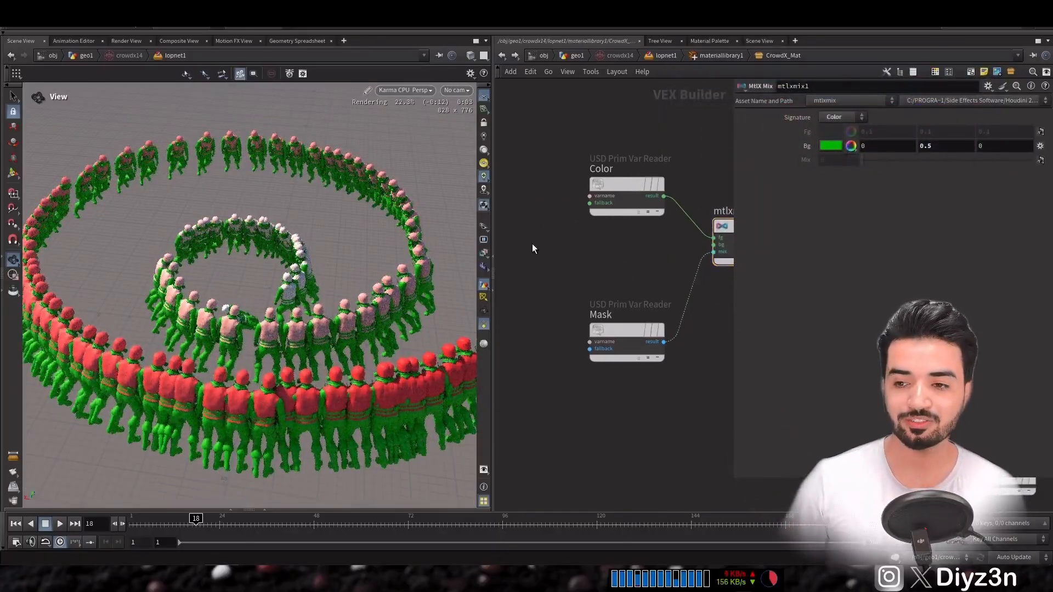
{"action": "key", "text": "Tab"}
{"action": "type", "text": "im"}
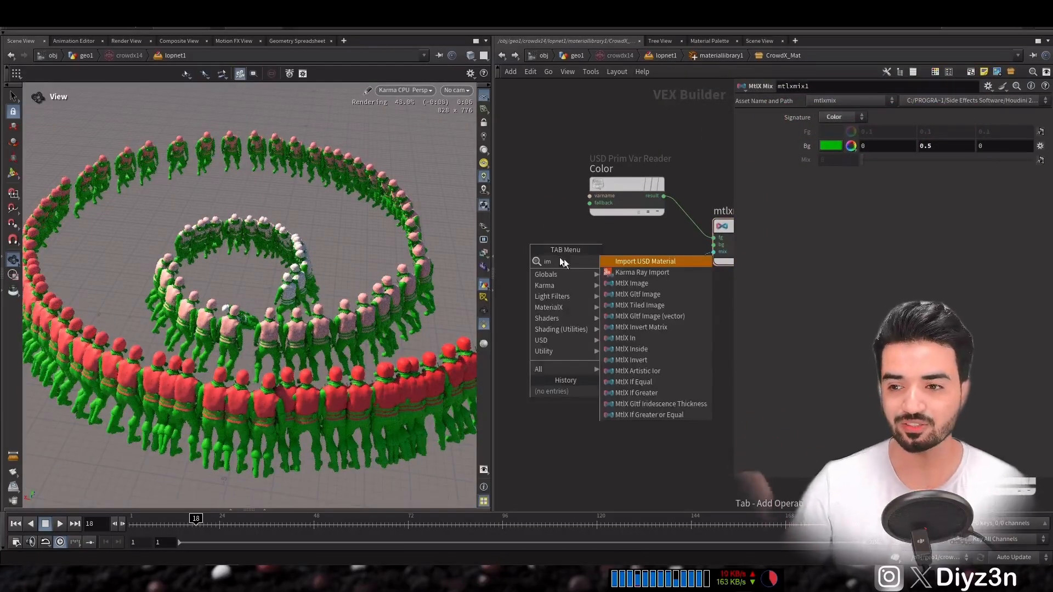
{"action": "left_click", "coordinate": [631, 283]}
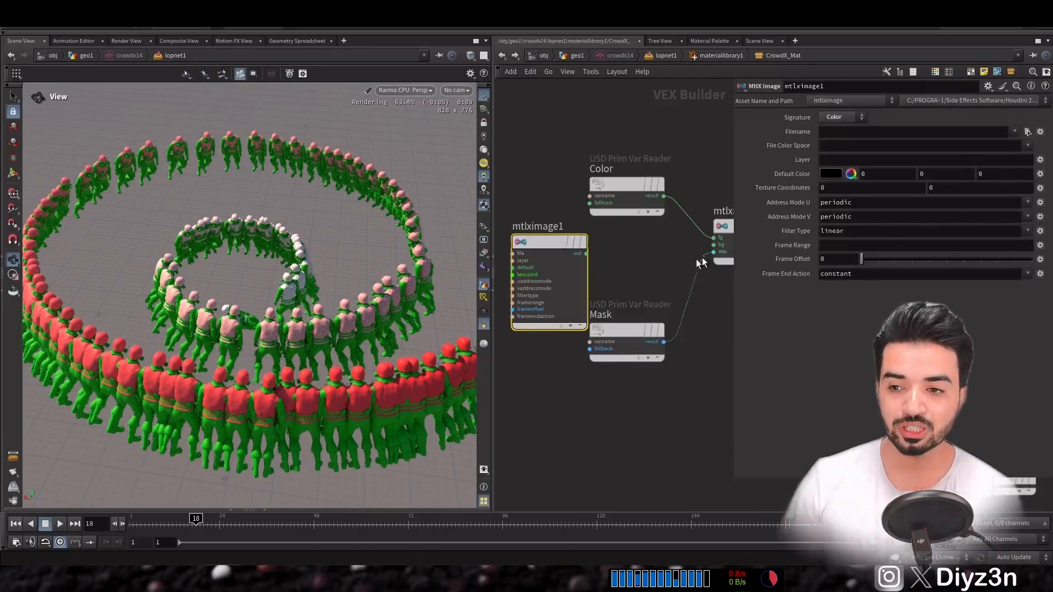
Route the image through a MtlX Color Correct node with Gamma 3 and Gain 0.329 into the mix
{"action": "middle_click_drag", "start_coordinate": [651, 257], "coordinate": [759, 236]}
{"action": "left_click_drag", "start_coordinate": [681, 234], "coordinate": [636, 227]}
{"action": "left_click", "coordinate": [654, 225]}
{"action": "middle_click_drag", "start_coordinate": [683, 241], "coordinate": [660, 256]}
{"action": "left_click", "coordinate": [678, 243]}
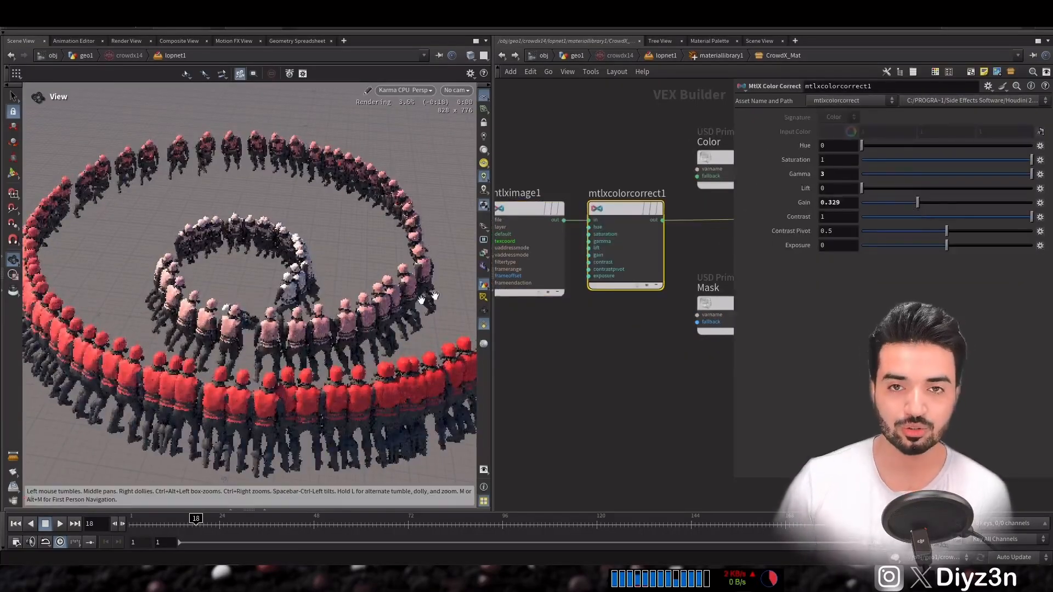
Examine the textured agents up close in the Karma render
{"action": "left_click_drag", "start_coordinate": [329, 307], "coordinate": [339, 344]}
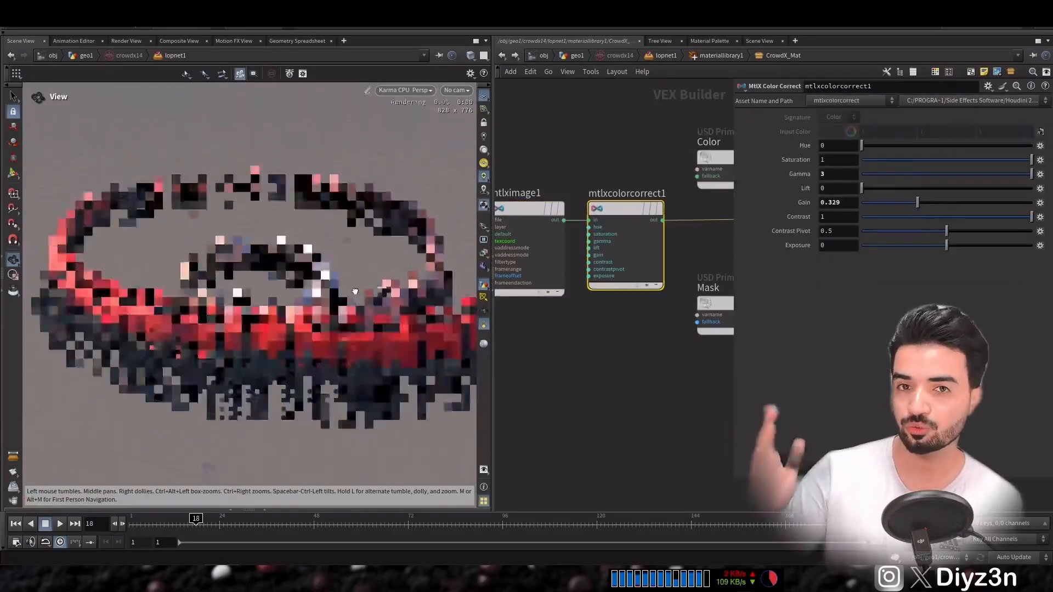
{"action": "right_click_drag", "start_coordinate": [339, 344], "coordinate": [475, 338]}
{"action": "left_click_drag", "start_coordinate": [353, 333], "coordinate": [513, 328]}
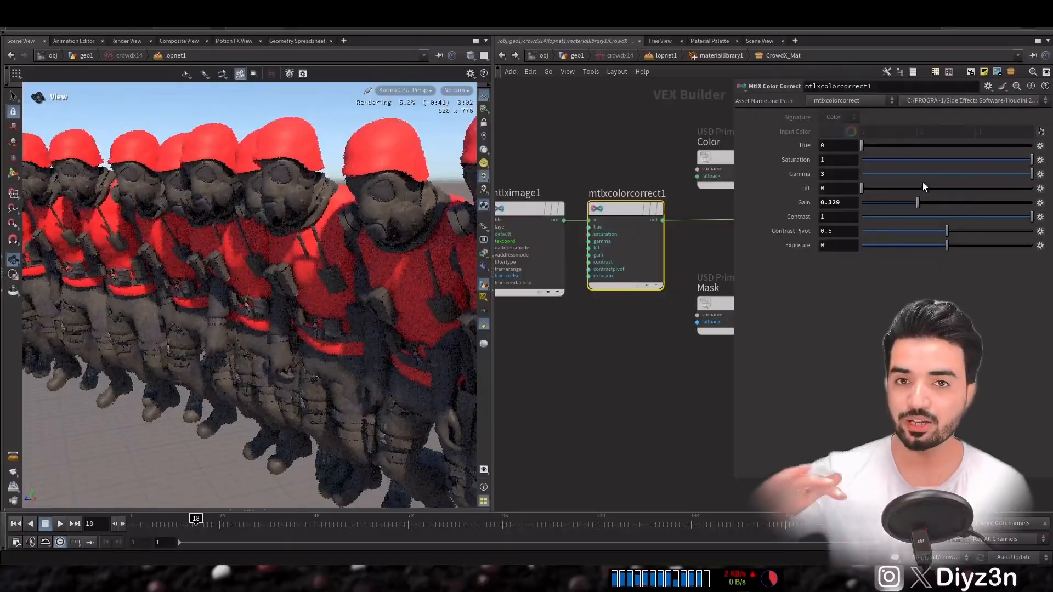
{"action": "left_click", "coordinate": [838, 161]}
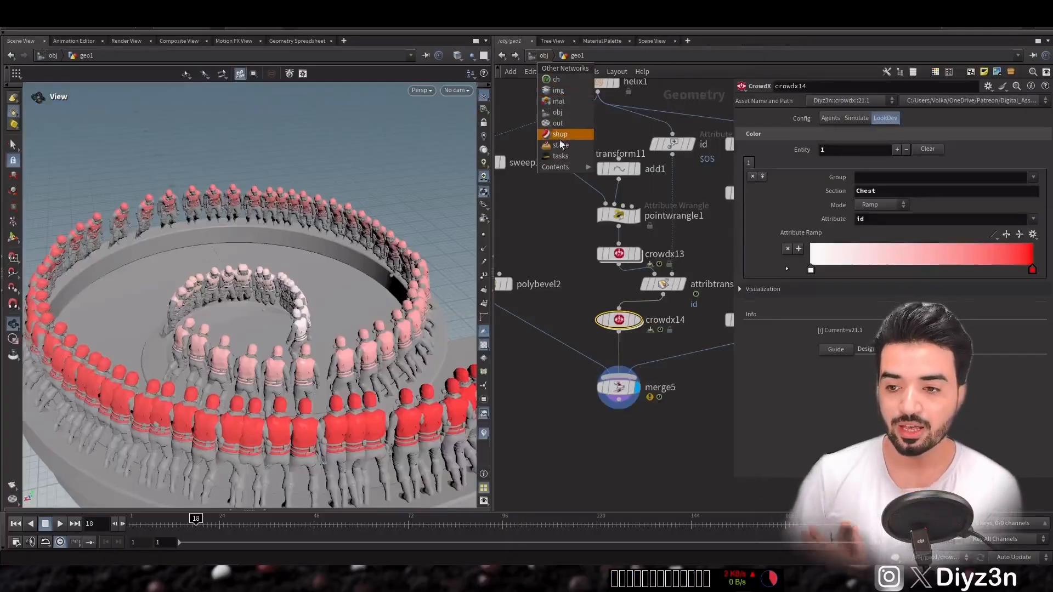
Switch to the stage network and add a Fetch node
{"action": "left_click", "coordinate": [560, 143]}
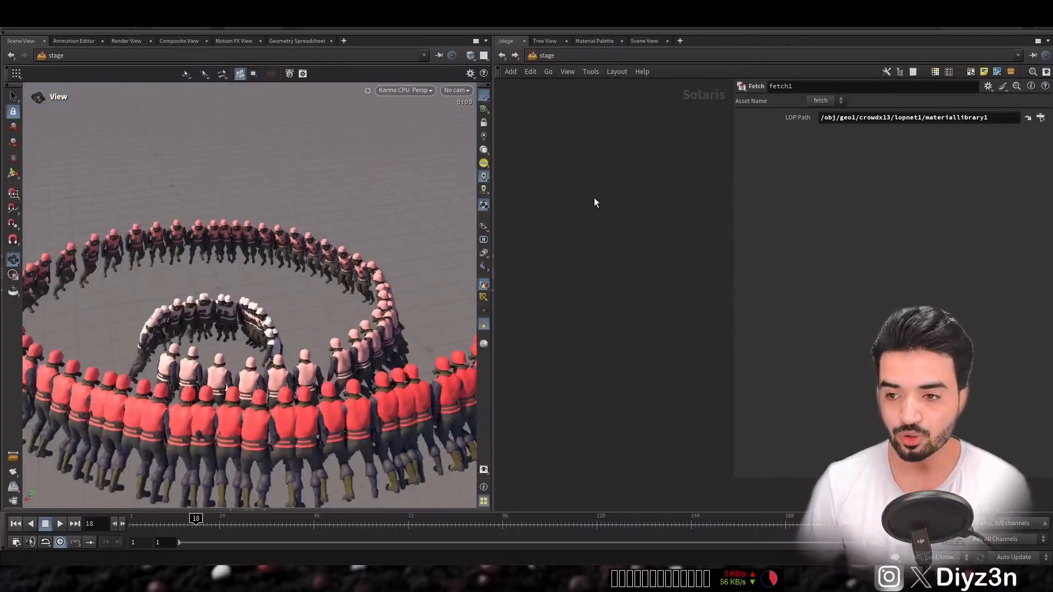
{"action": "key", "text": "Tab"}
{"action": "type", "text": "fetch"}
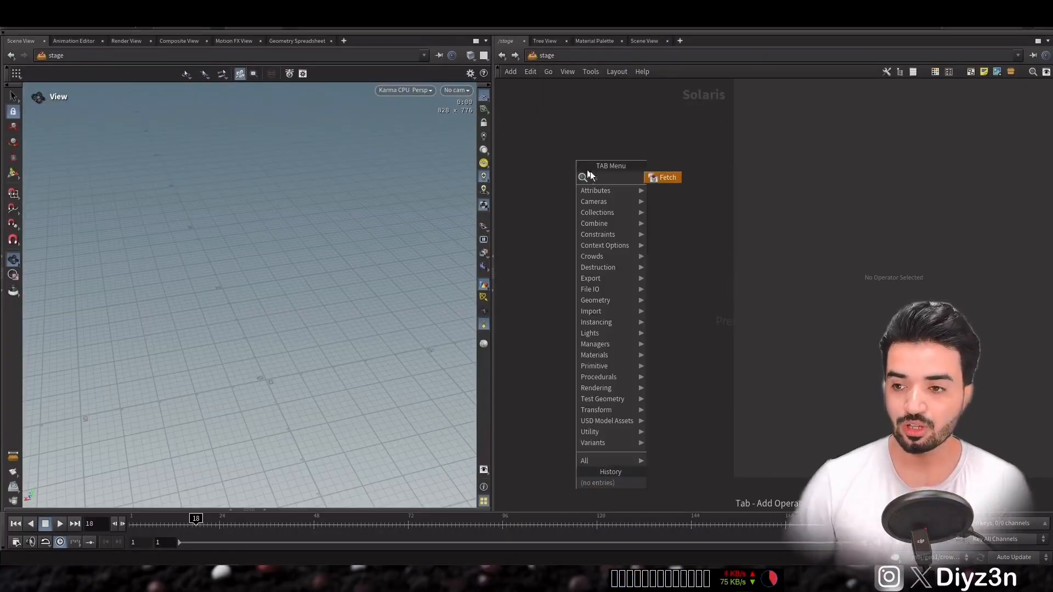
{"action": "left_click", "coordinate": [660, 179]}
{"action": "left_click", "coordinate": [595, 191]}
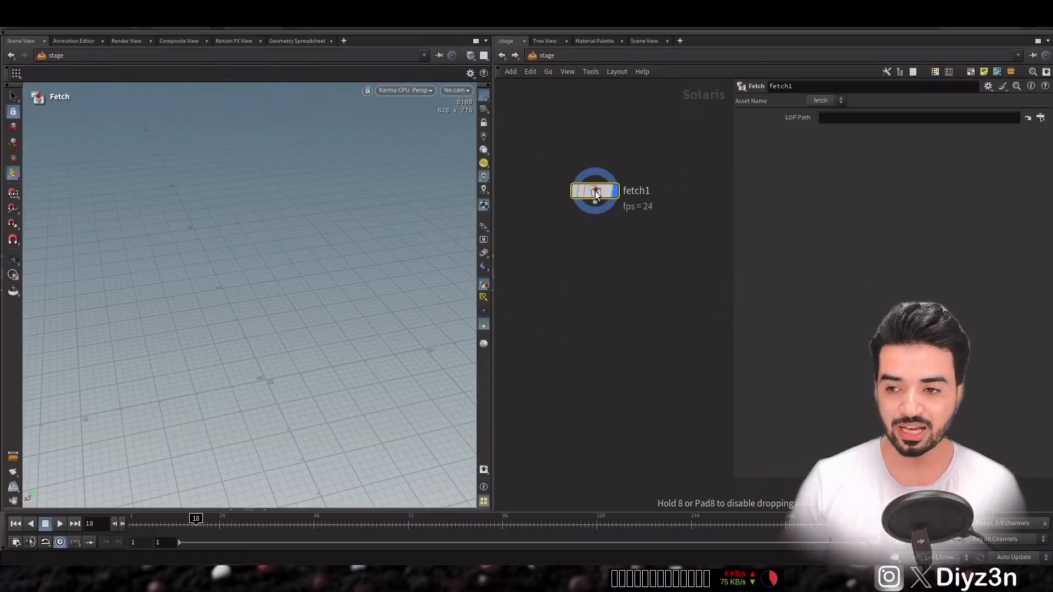
Copy materiallibrary1 from crowdx14's lopnet1 and return to the stage network
{"action": "left_click", "coordinate": [503, 56]}
{"action": "double_click", "coordinate": [619, 320]}
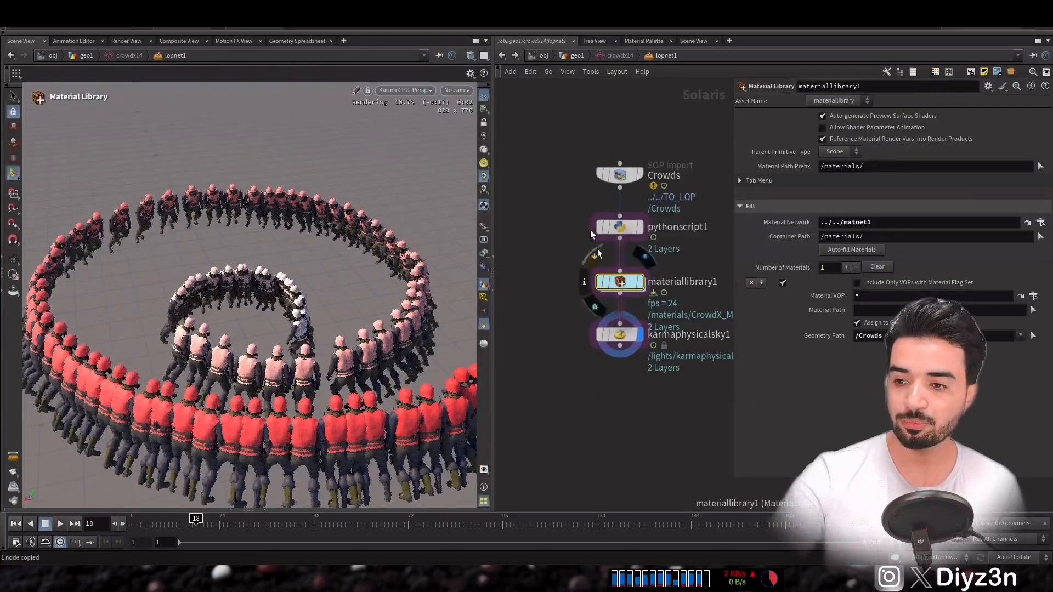
{"action": "double_click", "coordinate": [621, 283]}
{"action": "left_click", "coordinate": [544, 55]}
{"action": "left_click", "coordinate": [566, 145]}
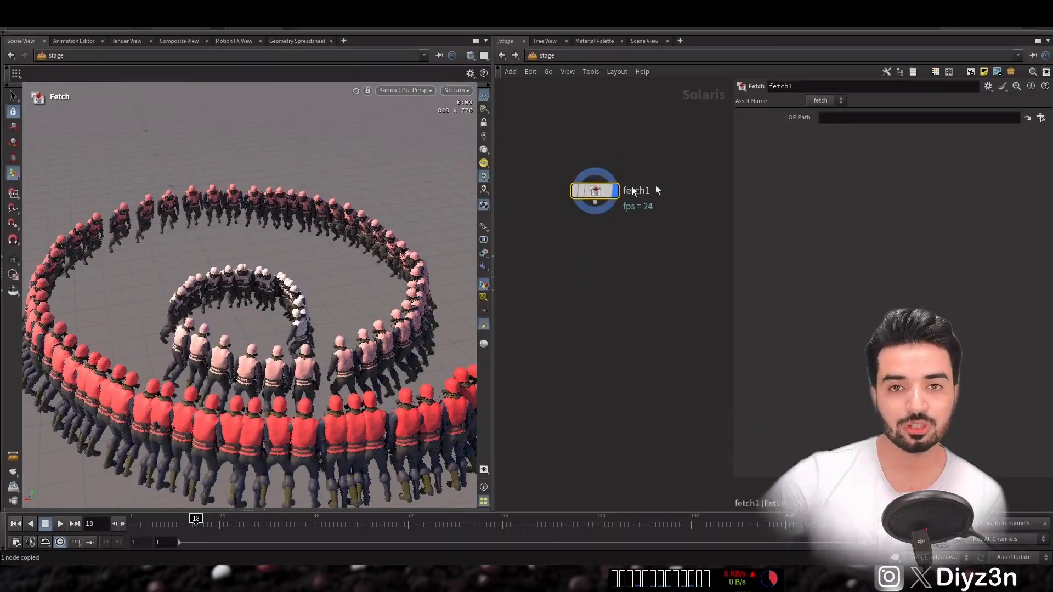
Set the Fetch node's LOP path to /obj/geo1/crowdx14/lopnet1/materiallibrary1 to bring the textured crowd into the stage
{"action": "left_click", "coordinate": [837, 118]}
{"action": "left_click", "coordinate": [689, 269]}
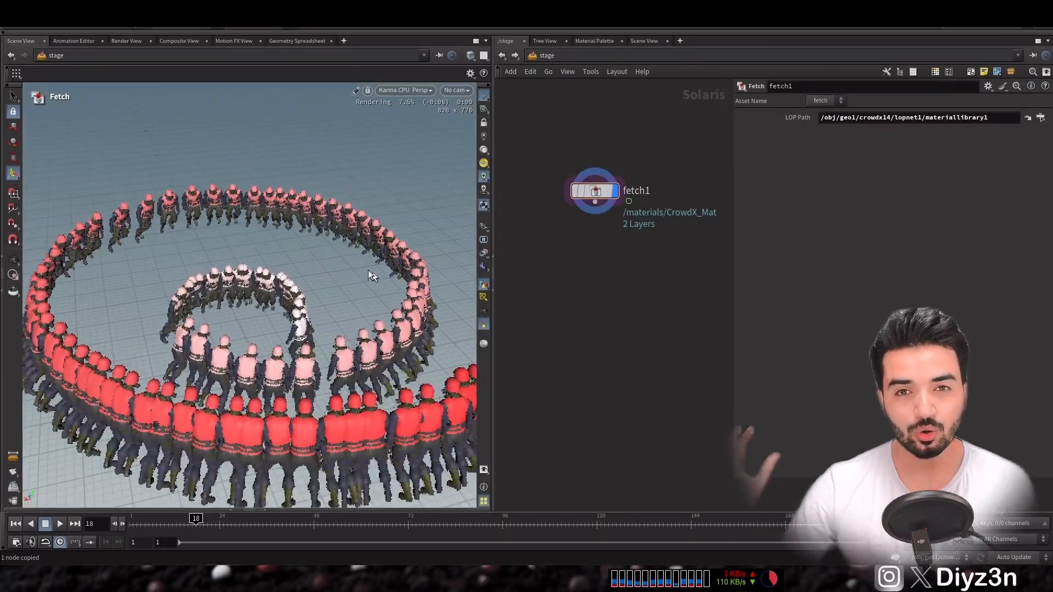
{"action": "left_click", "coordinate": [13, 261]}
{"action": "left_click_drag", "start_coordinate": [234, 322], "coordinate": [335, 313]}
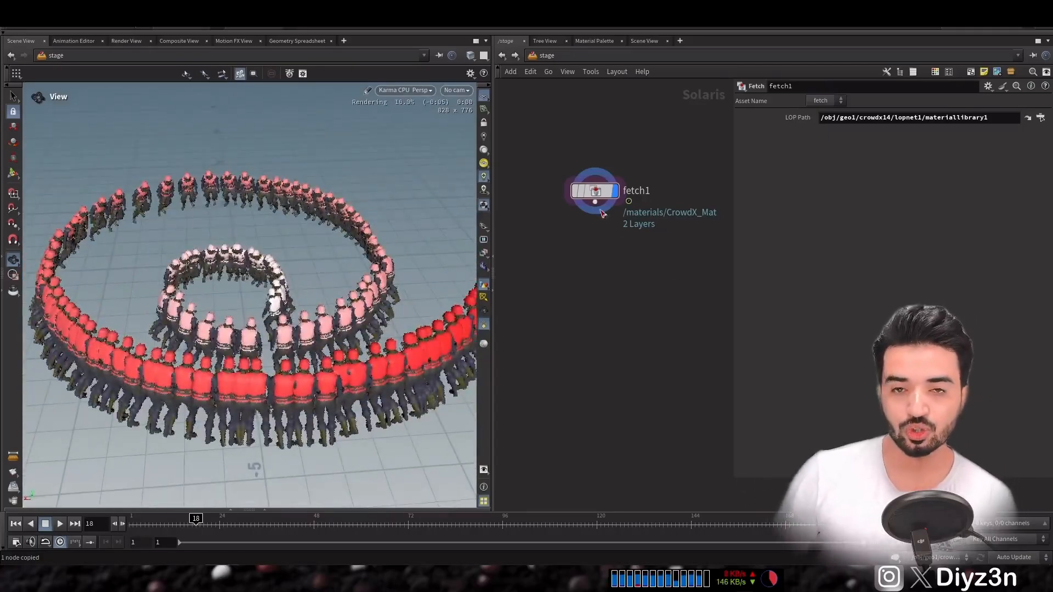
Add a SOP Import node below fetch1 and move it to the side of the Fetch node
{"action": "left_click", "coordinate": [595, 260]}
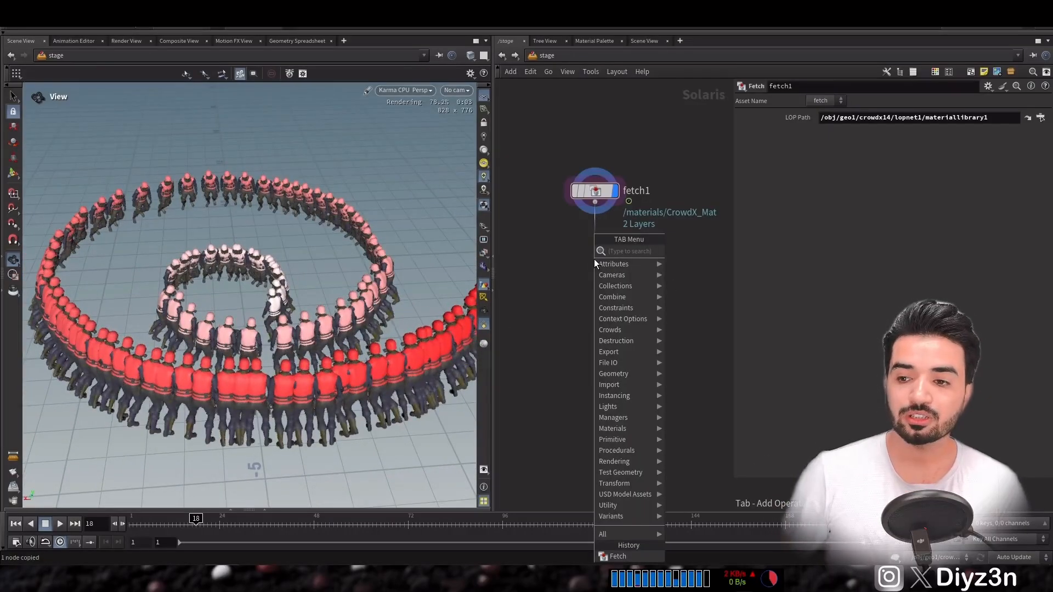
{"action": "key", "text": "Escape"}
{"action": "key", "text": "Tab"}
{"action": "type", "text": "s"}
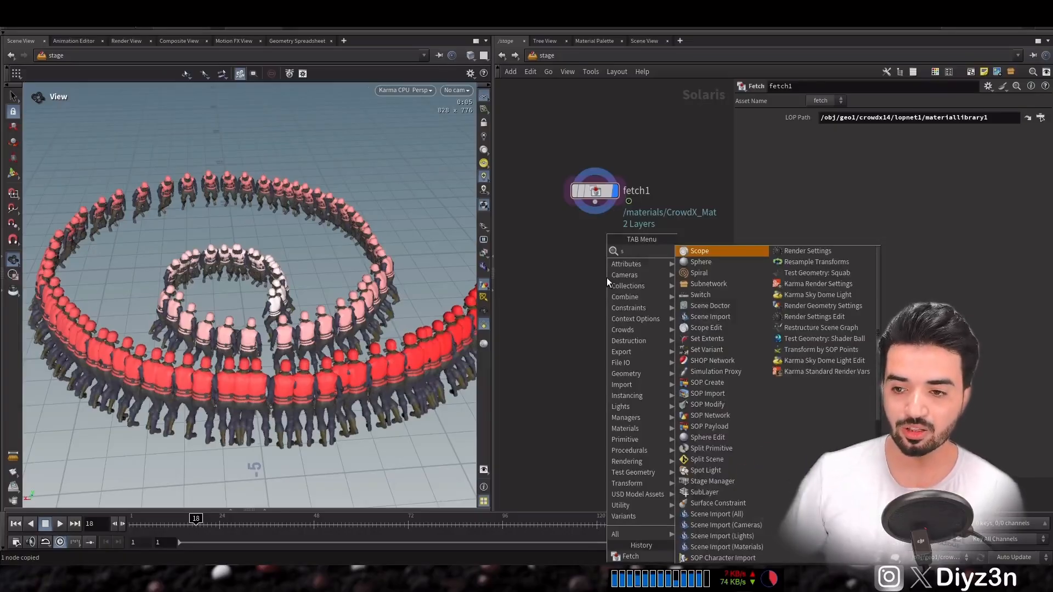
{"action": "type", "text": "op"}
{"action": "left_click", "coordinate": [703, 263]}
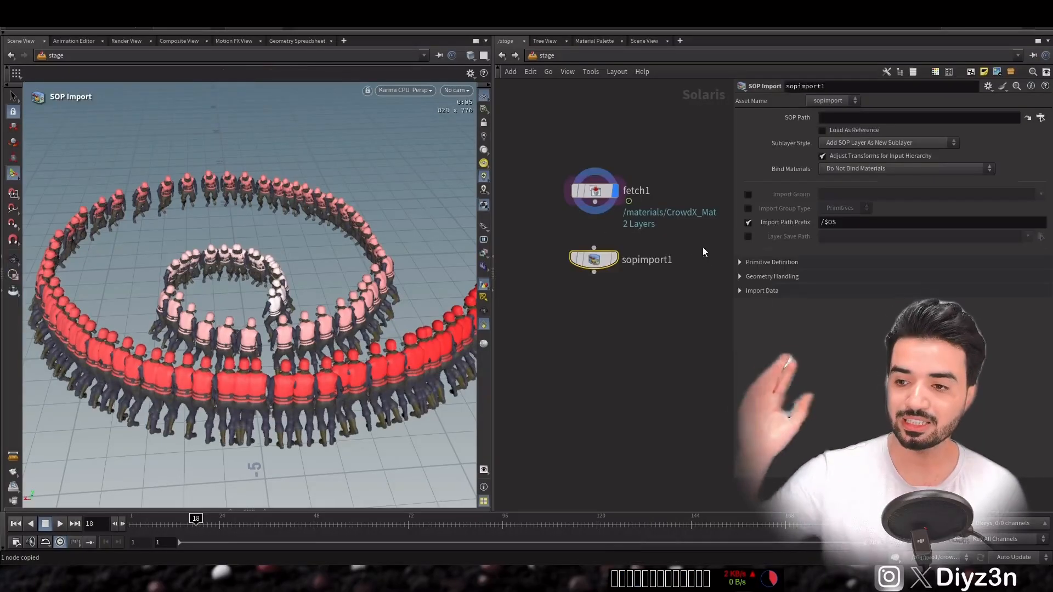
{"action": "left_click_drag", "start_coordinate": [593, 260], "coordinate": [557, 218]}
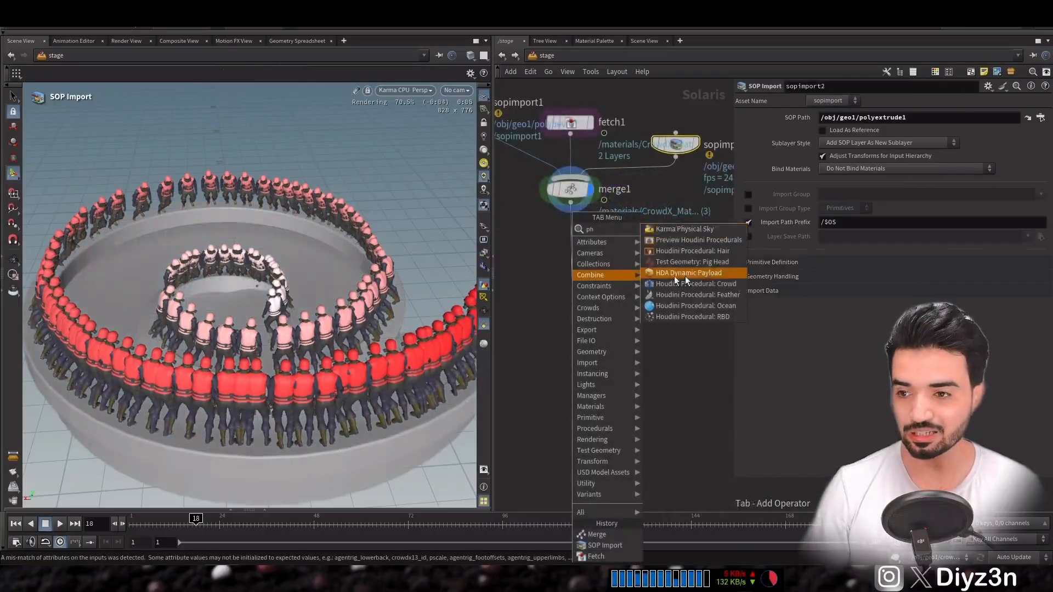
Add a Karma Physical Sky node after merge1 and adjust its exposure
{"action": "left_click", "coordinate": [685, 275]}
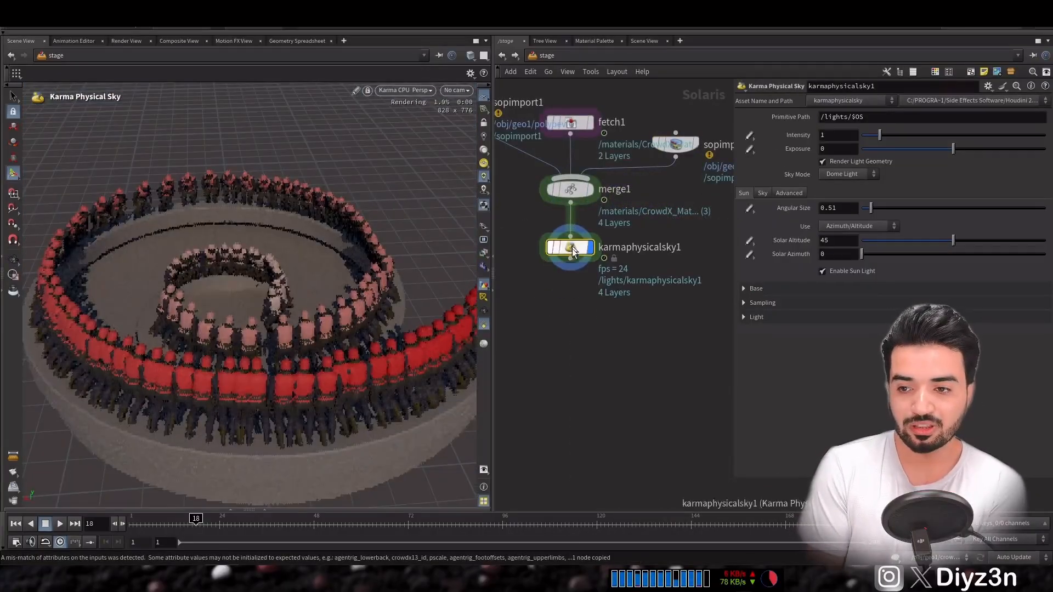
{"action": "mouse_move", "coordinate": [966, 149]}
{"action": "left_mouse_down"}
{"action": "mouse_move", "coordinate": [976, 153]}
{"action": "mouse_move", "coordinate": [958, 155]}
{"action": "left_mouse_up"}
{"action": "key", "text": "Escape"}
Set the physical sky's solar altitude to 33.7, angular size to 1.23, exposure to 1.56 and solar azimuth to 63
{"action": "left_click_drag", "start_coordinate": [270, 250], "coordinate": [323, 235], "text": "alt"}
{"action": "left_click_drag", "start_coordinate": [881, 241], "coordinate": [930, 245]}
{"action": "left_click_drag", "start_coordinate": [871, 209], "coordinate": [884, 208]}
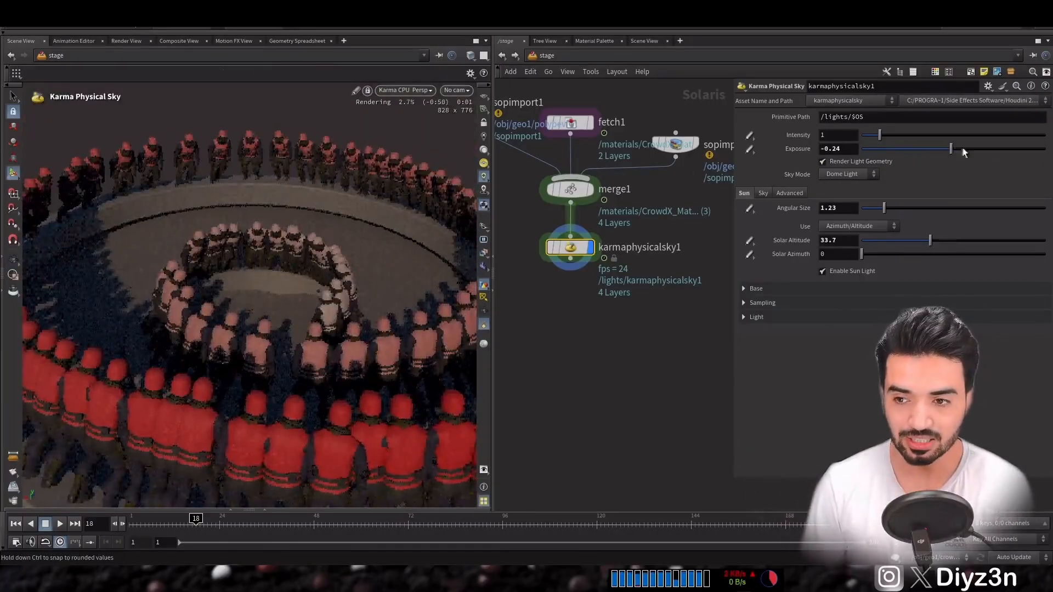
{"action": "left_click_drag", "start_coordinate": [961, 148], "coordinate": [967, 148]}
{"action": "left_click", "coordinate": [893, 256]}
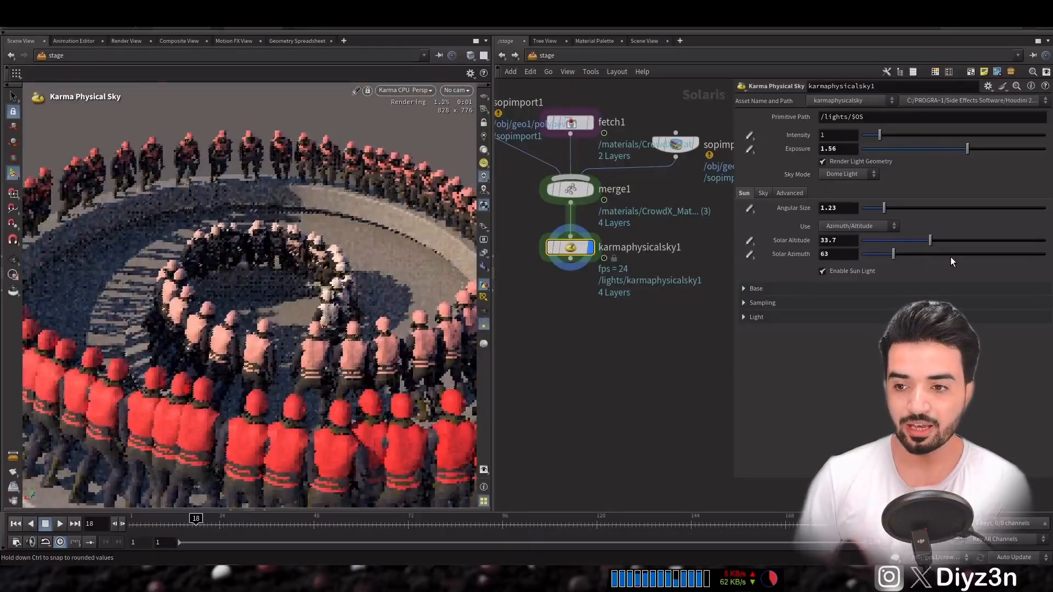